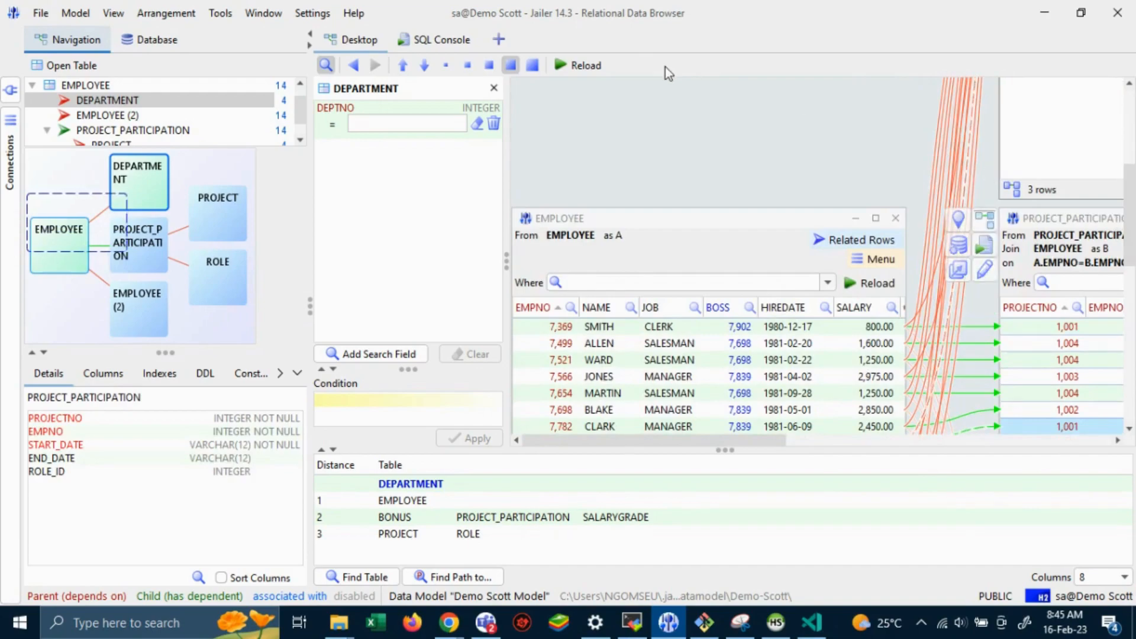
Create an extraction model with EMPLOYEE as the subject table.
left_click(221, 14)
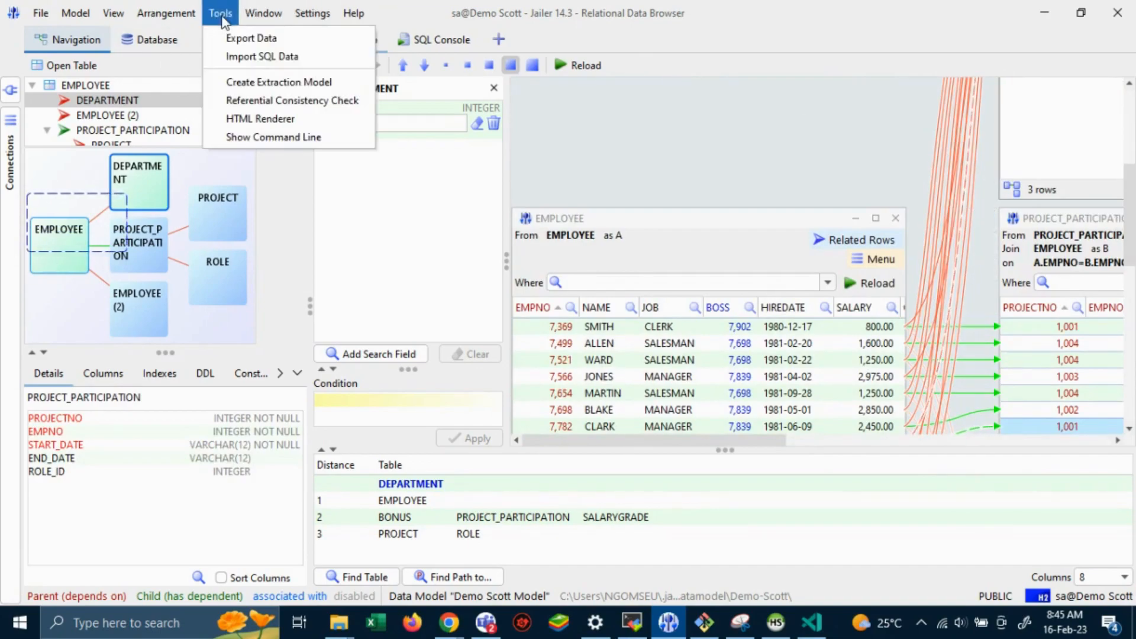
left_click(270, 93)
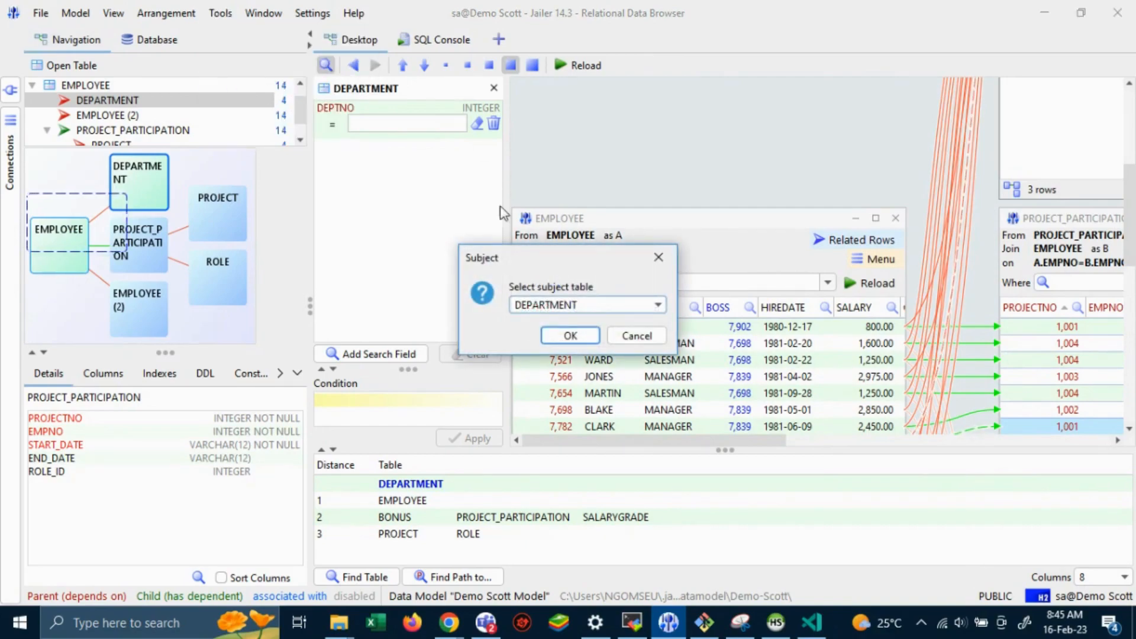
left_click(547, 306)
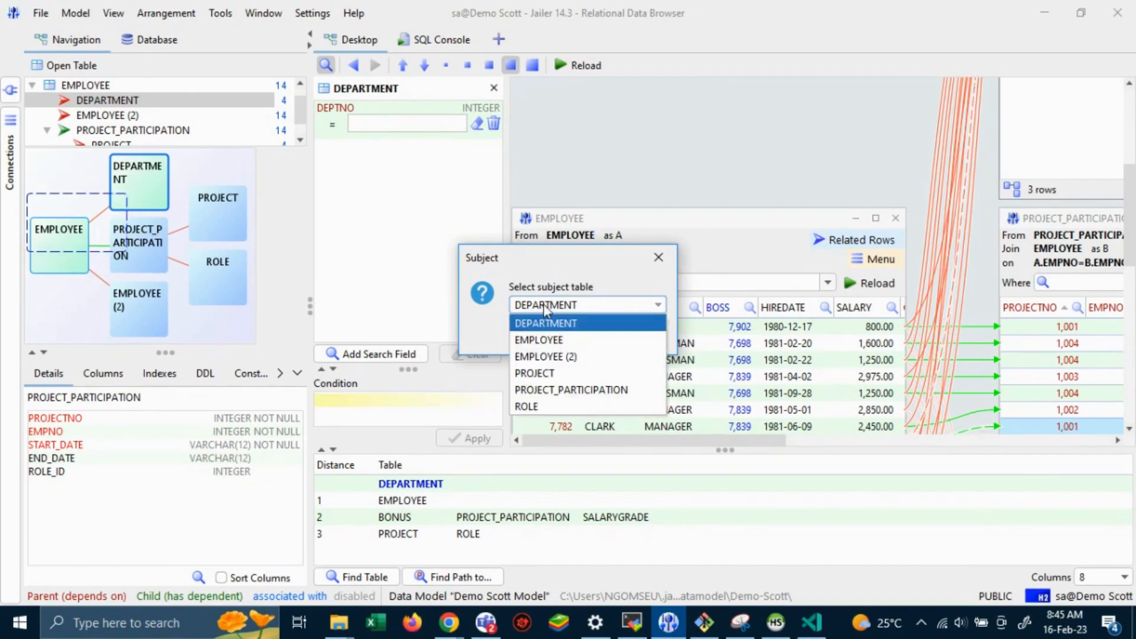
left_click(542, 340)
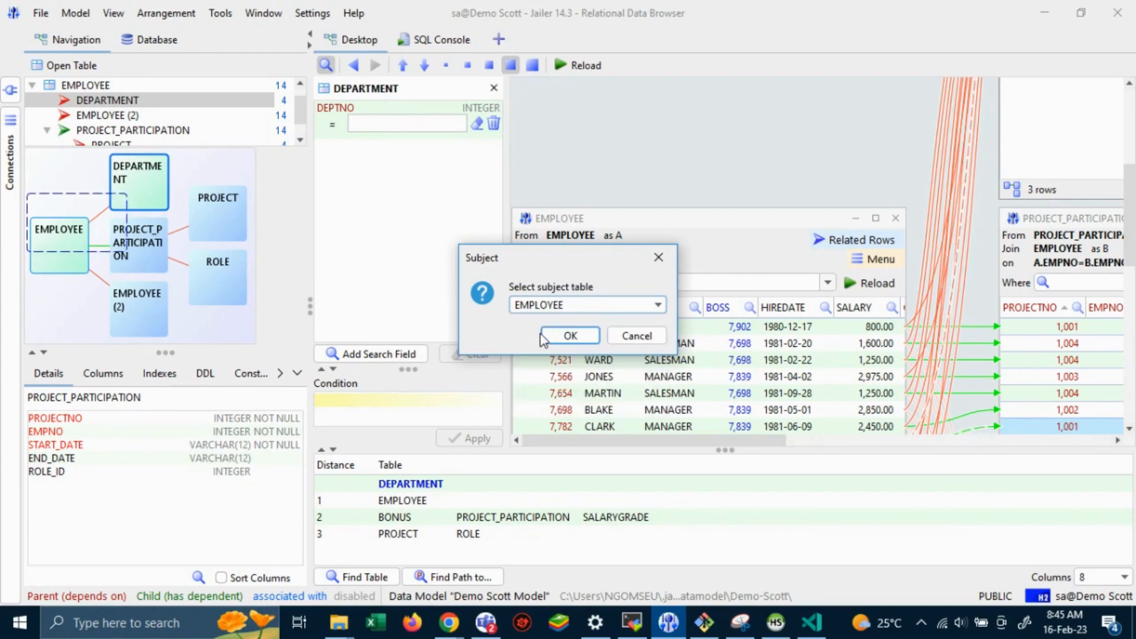
left_click(561, 335)
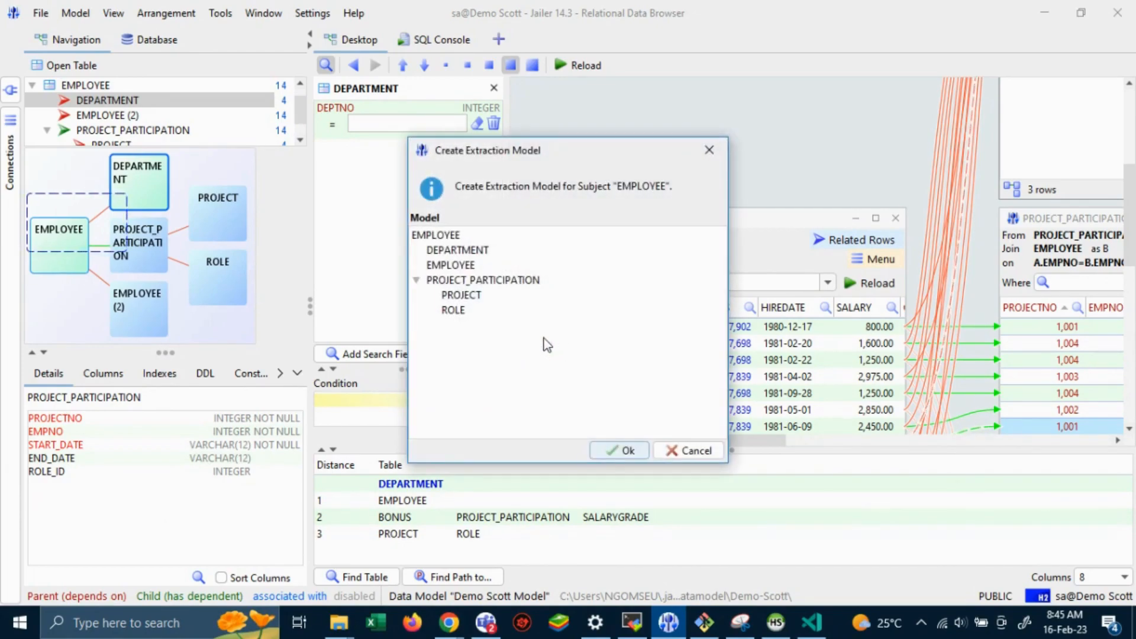
left_click(619, 451)
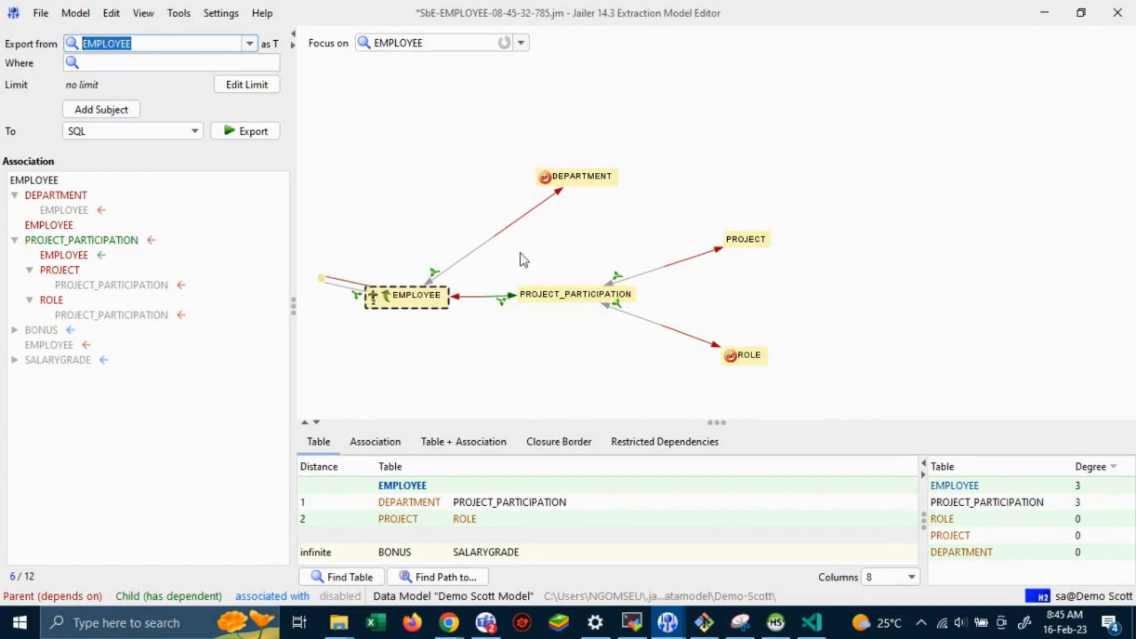
Disable and re-enable the dependency from PROJECT_PARTICIPATION to its parent EMPLOYEE.
left_click(492, 301)
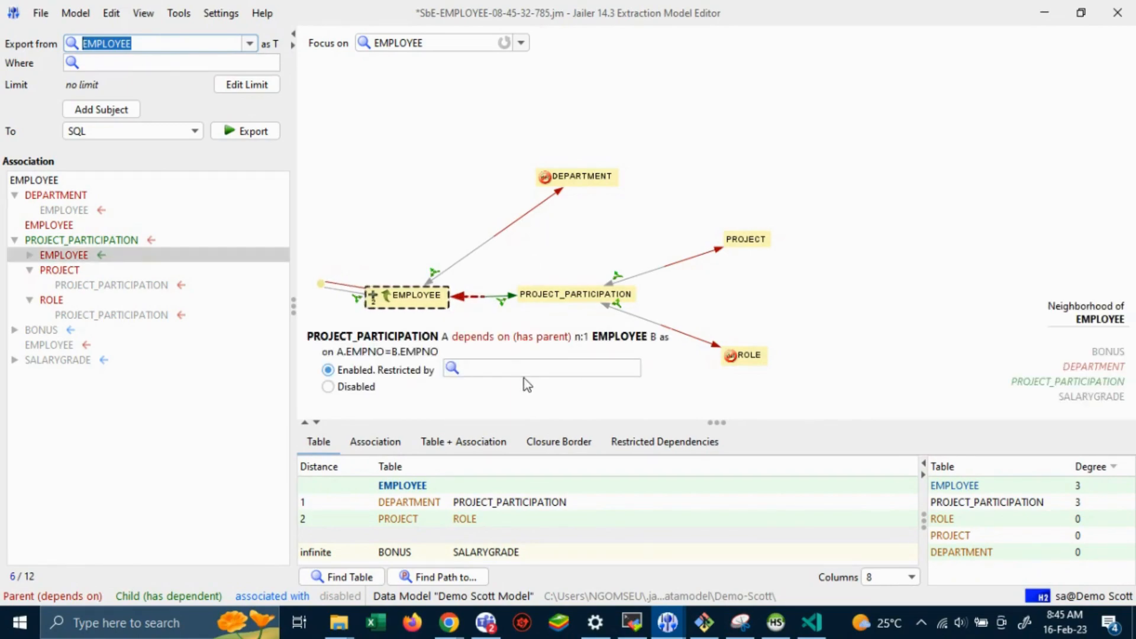
left_click(329, 388)
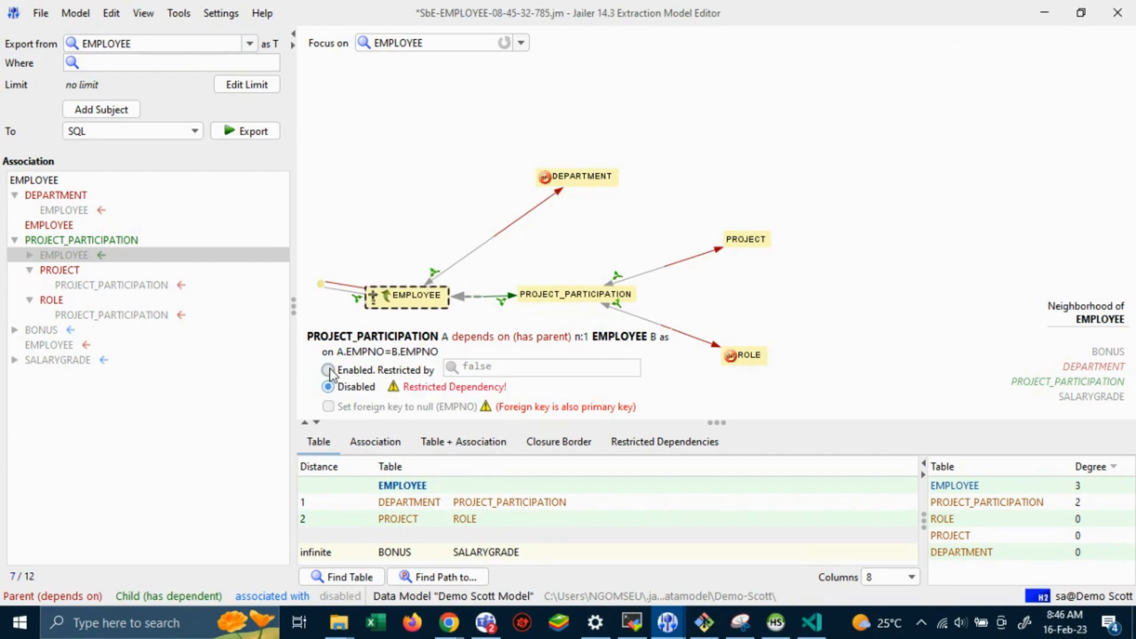
left_click(328, 371)
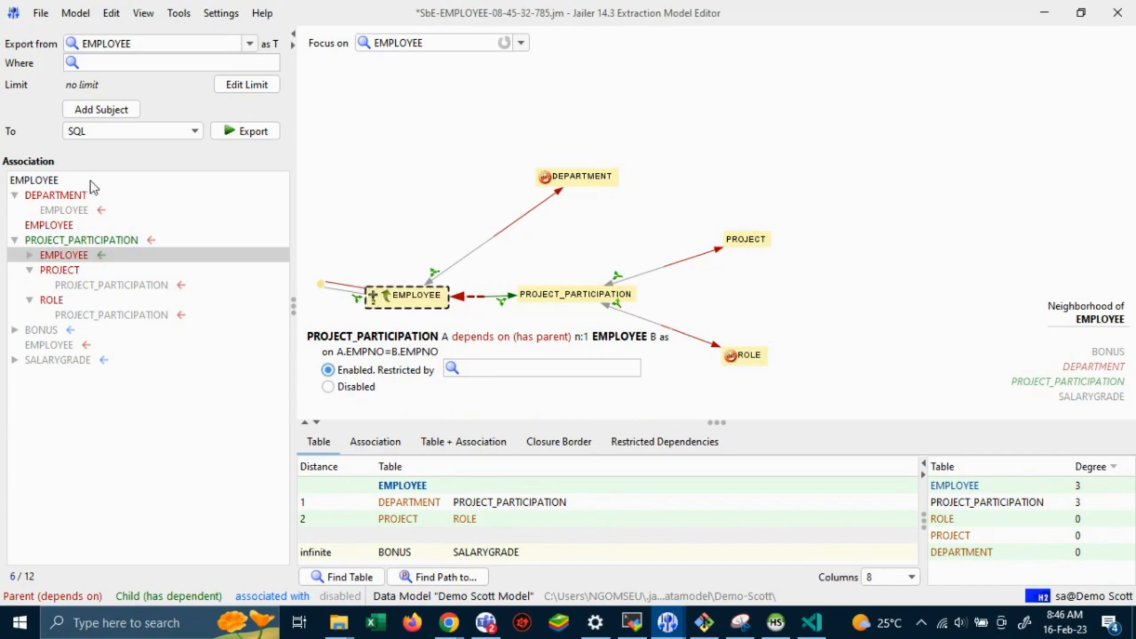
Examine how EMPLOYEE is associated with BONUS, its child EMPLOYEE rows and SALARYGRADE in the model graph.
left_click(41, 331)
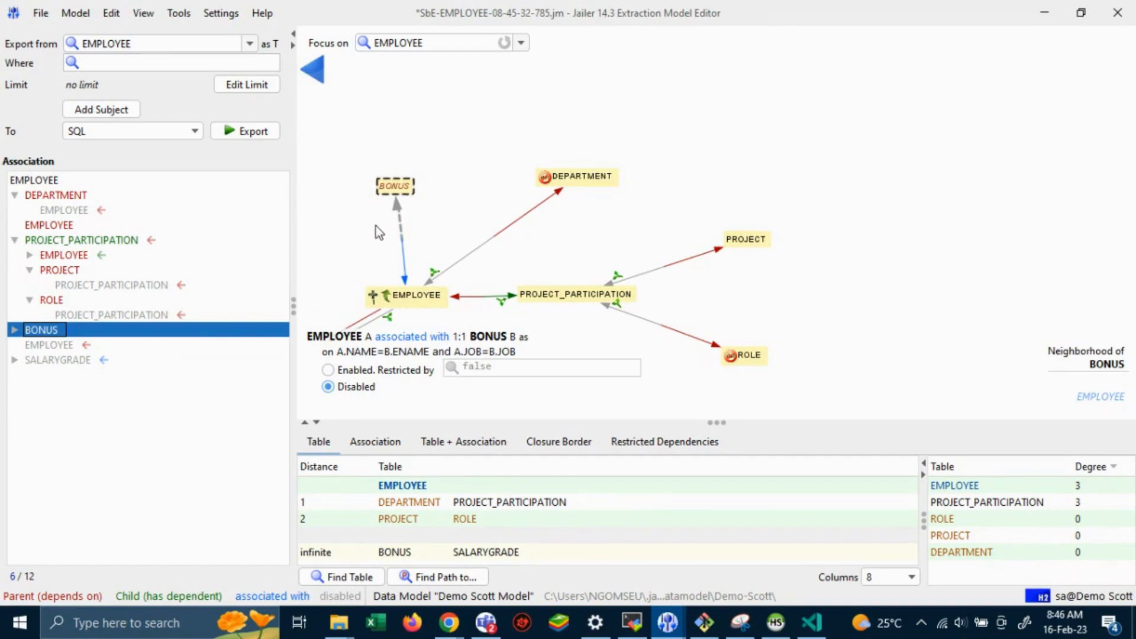
left_click(58, 346)
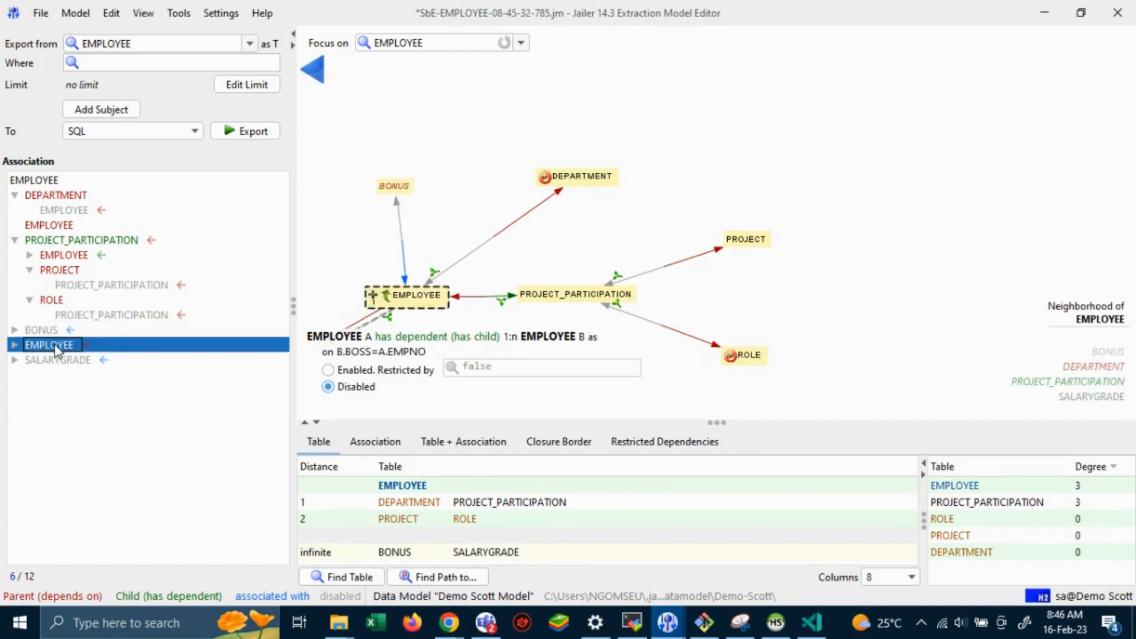
left_click(50, 363)
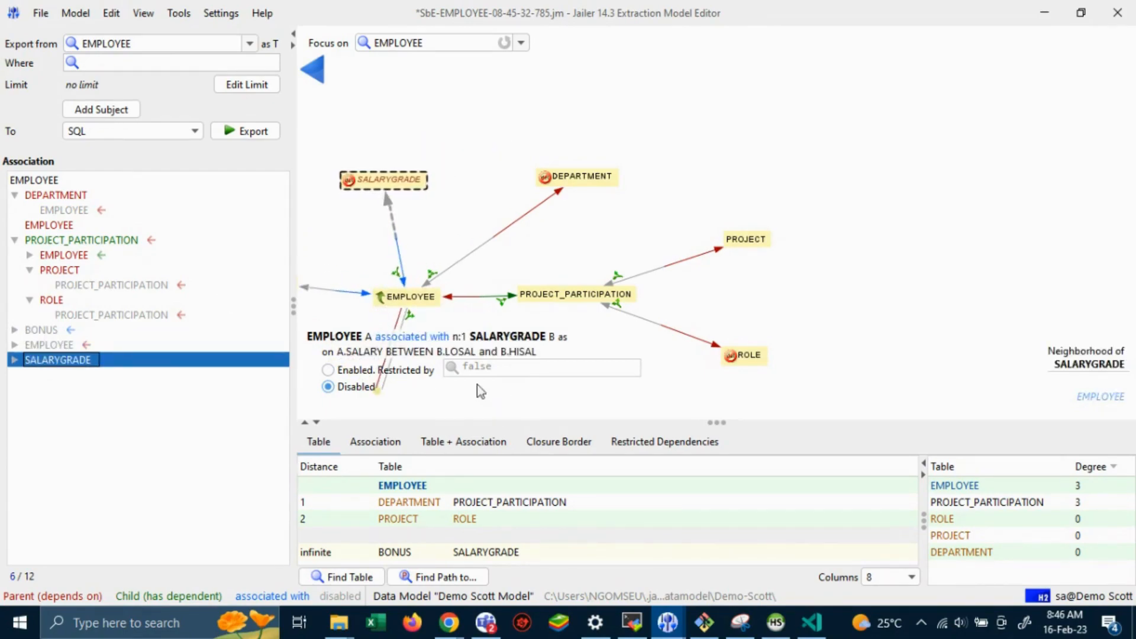
left_click_drag(810, 342, 930, 257)
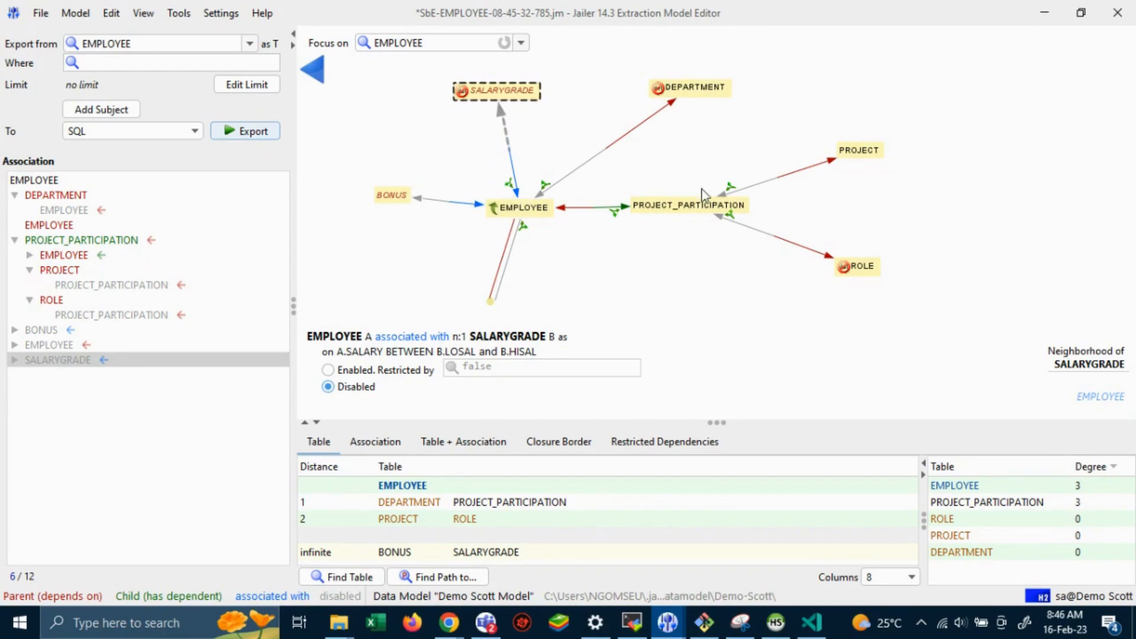
left_click(512, 210)
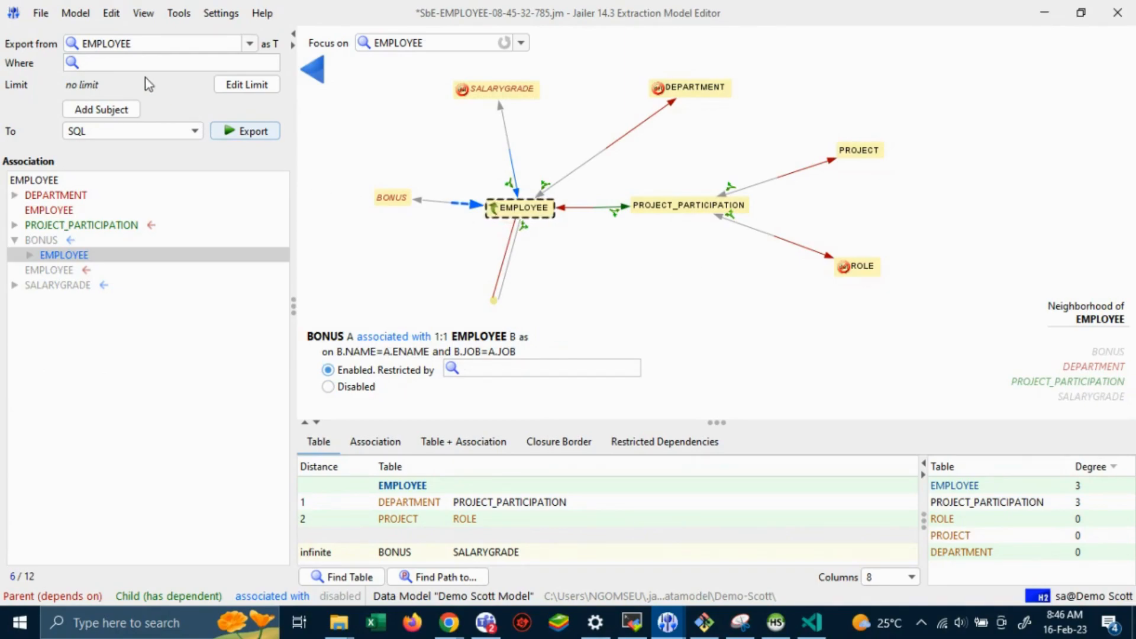
Restrict the EMPLOYEE export with a Where condition that sets T.NAME equal to the chosen employee's name.
left_click(127, 65)
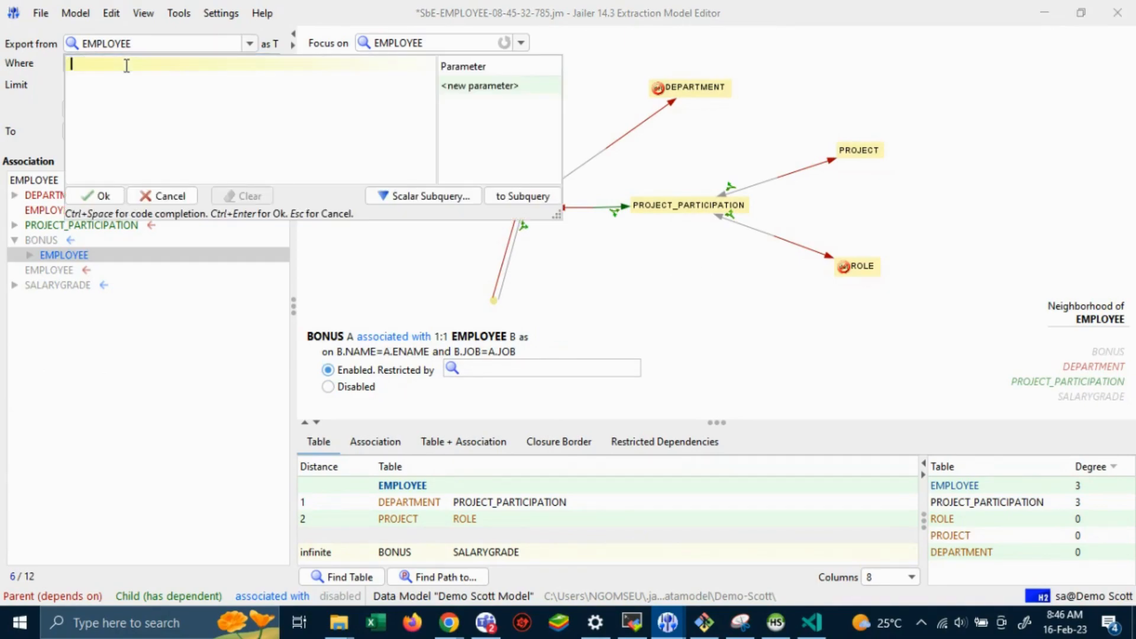
left_click(34, 102)
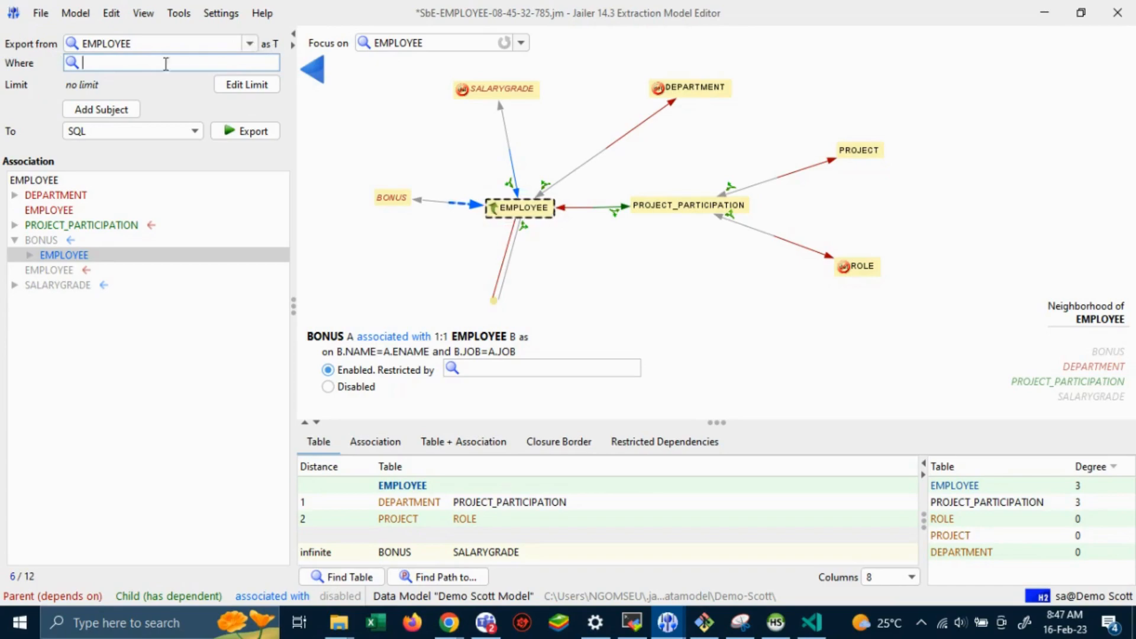
left_click(123, 66)
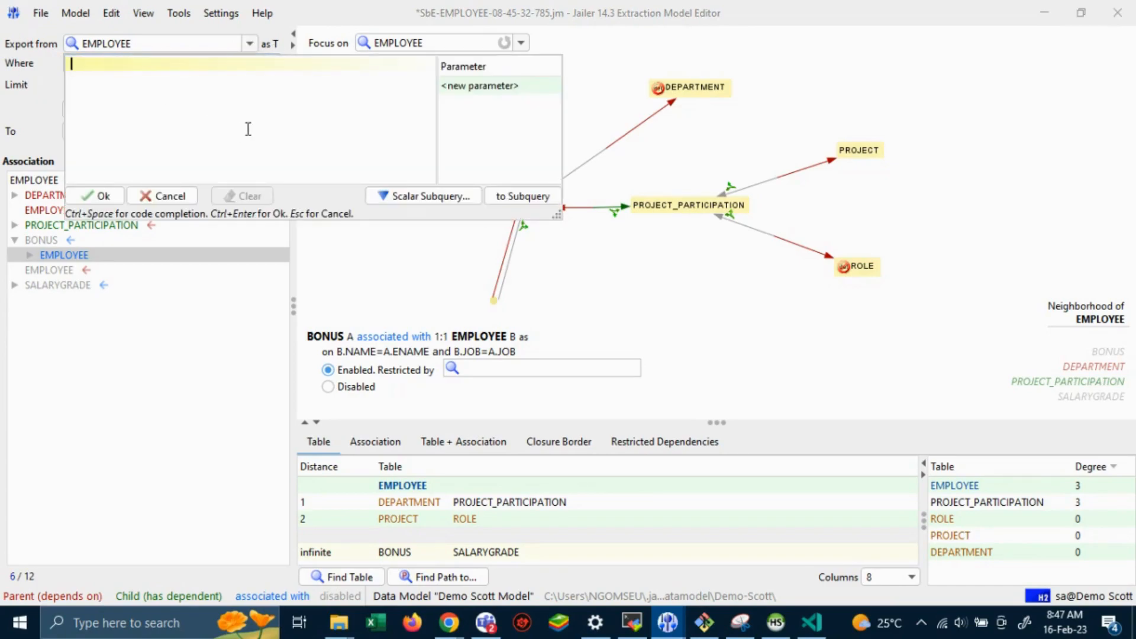
type("n")
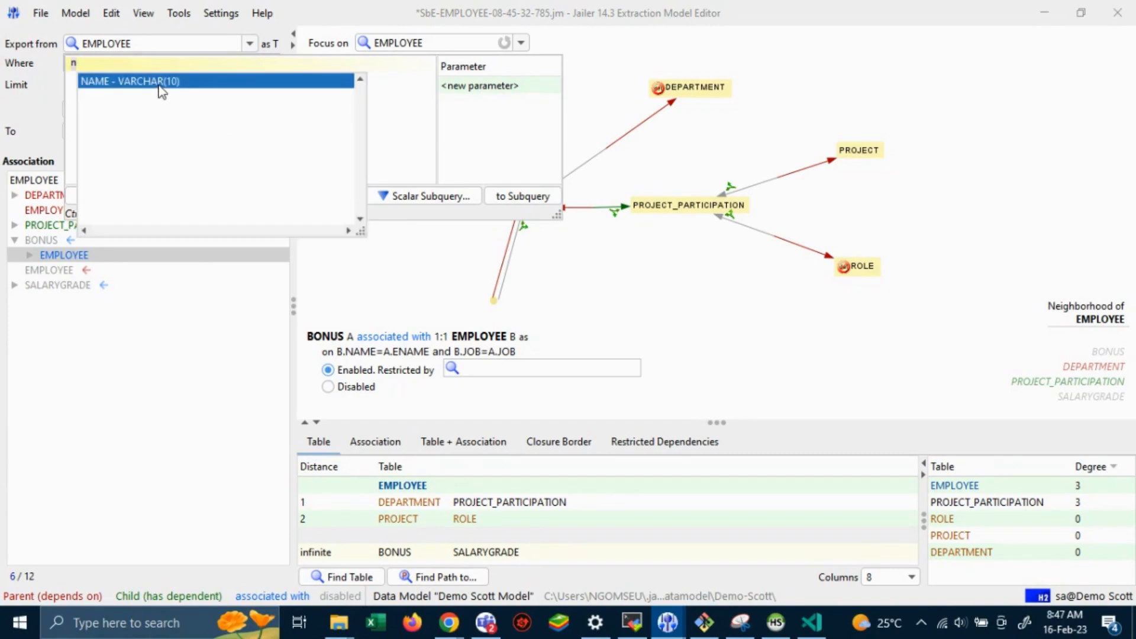
double_click(119, 81)
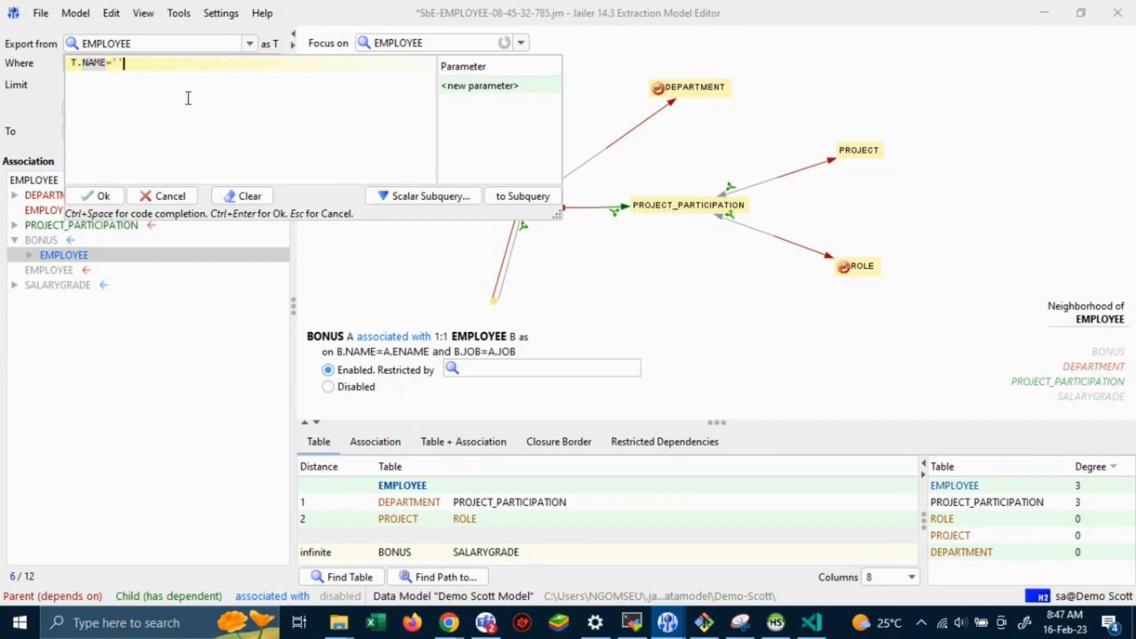
type("='SCOTT")
left_click(97, 197)
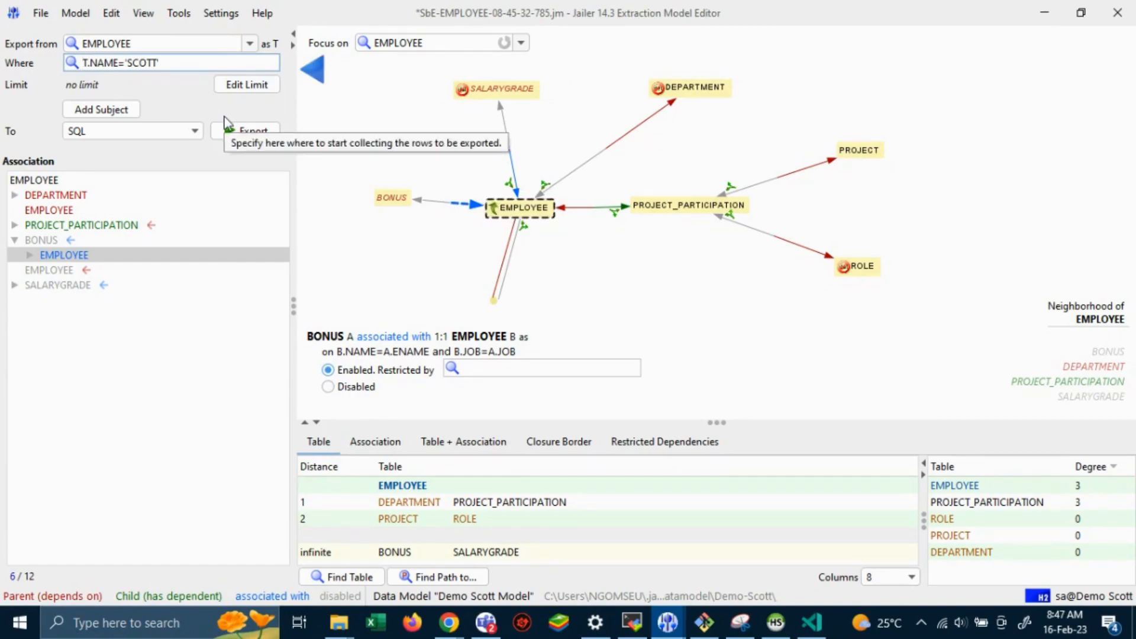
left_click(189, 62)
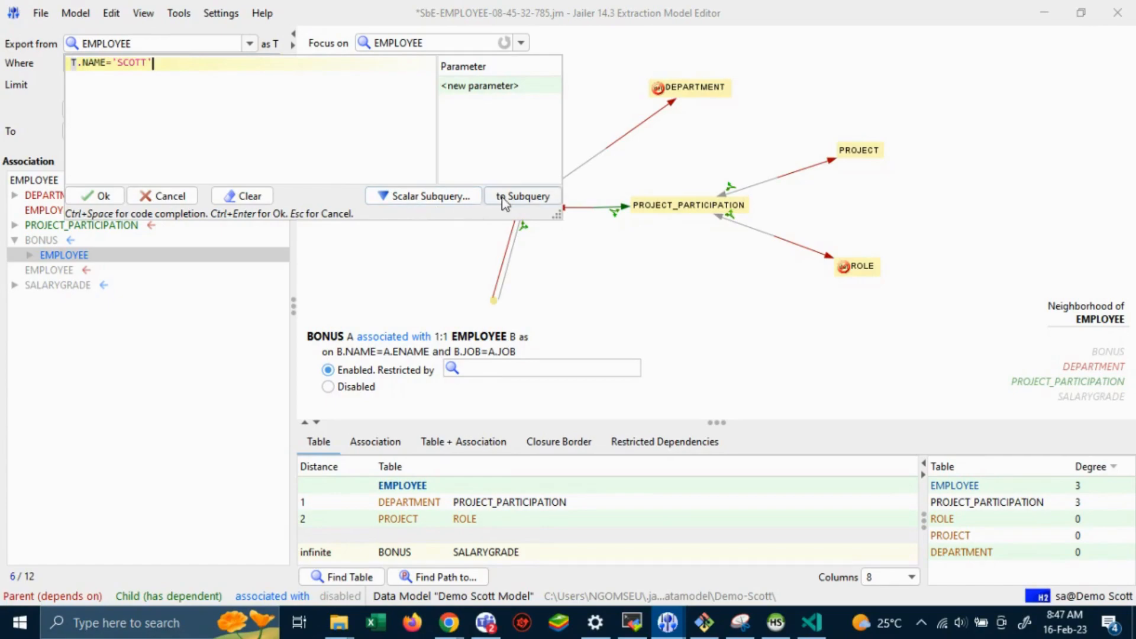
left_click(183, 358)
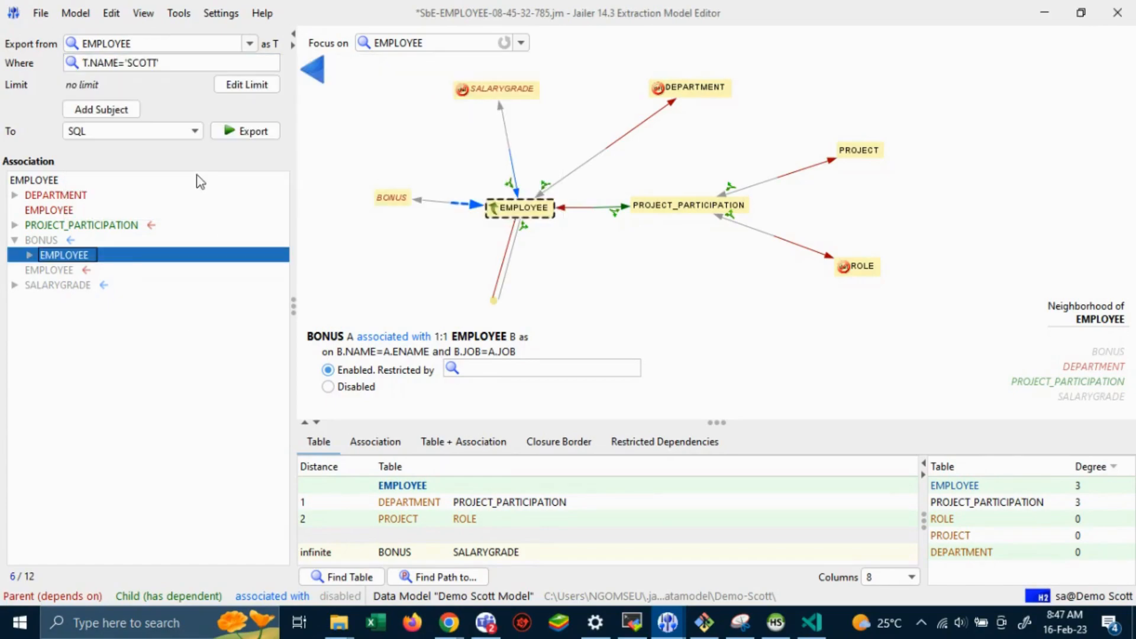
left_click(173, 65)
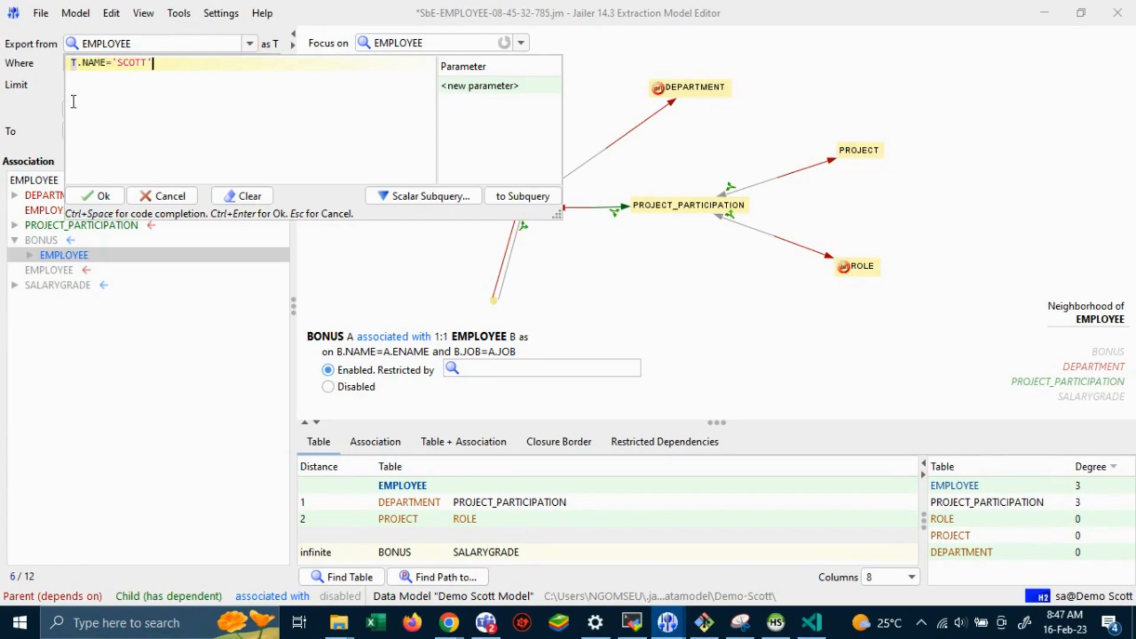
left_click(31, 123)
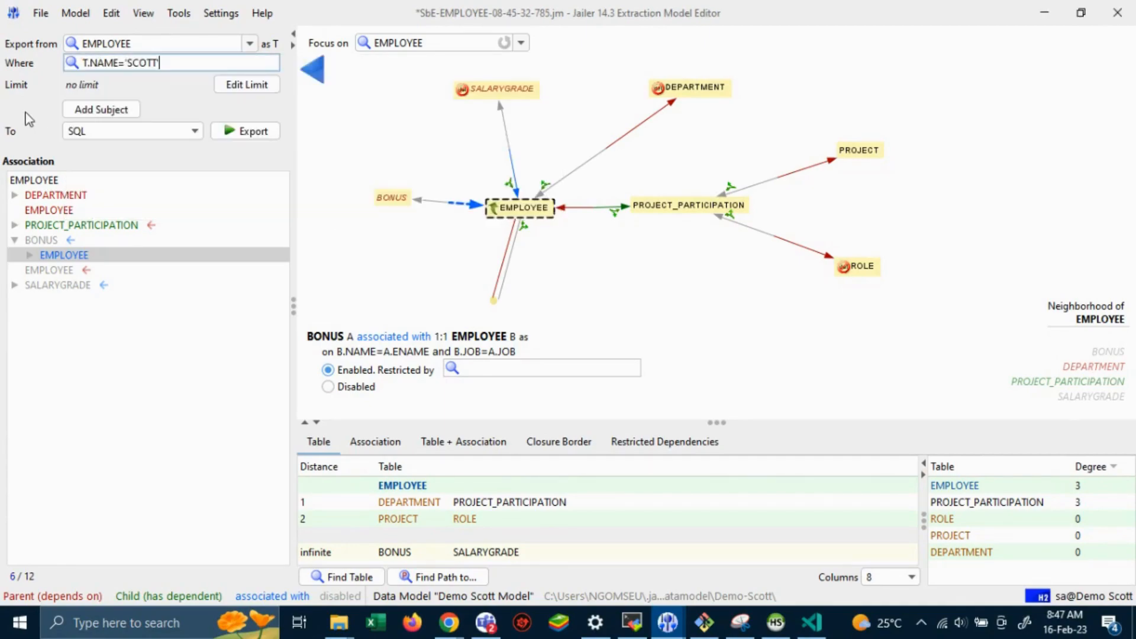
Start an SQL data export of the model and set its output file to scoot-4.sql in the Jailer folder.
left_click(245, 131)
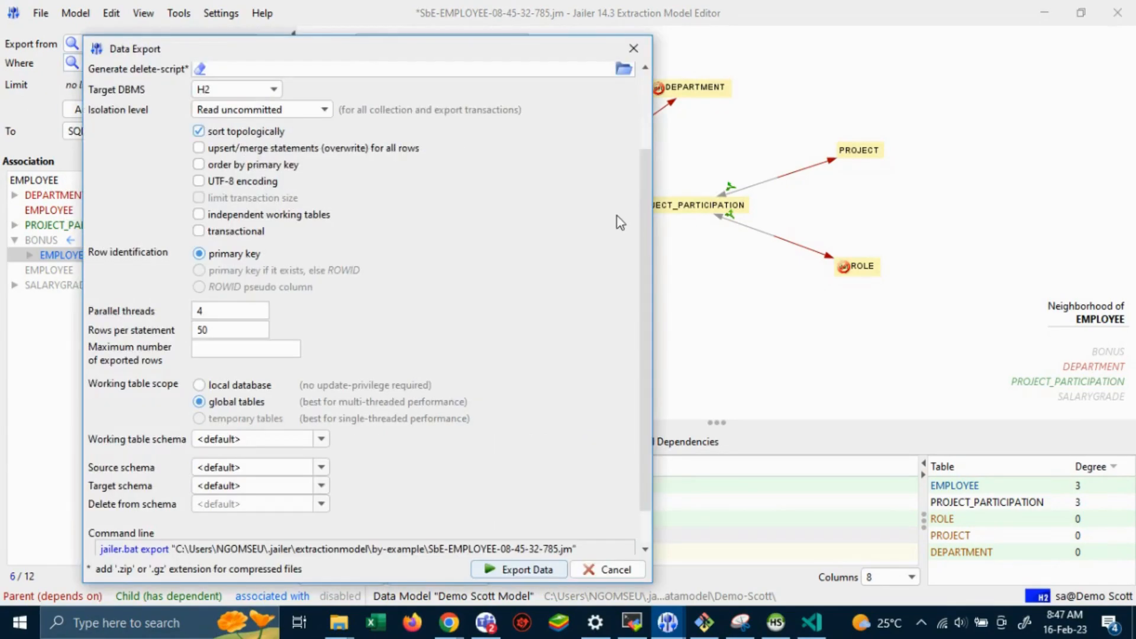
scroll(641, 212, "up", 3)
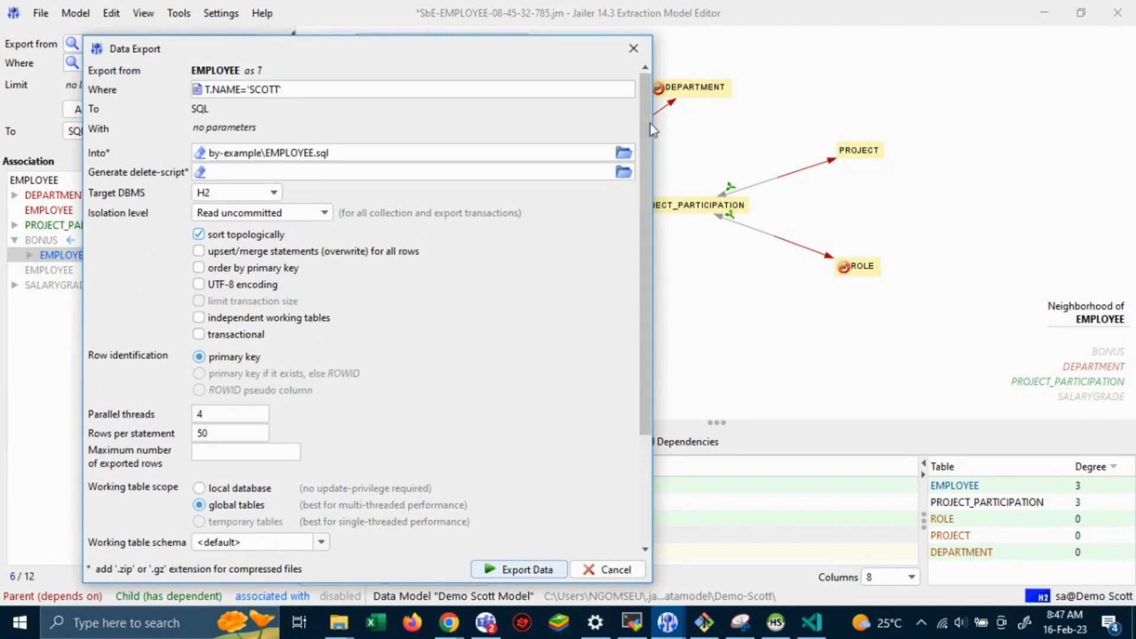
left_click(624, 154)
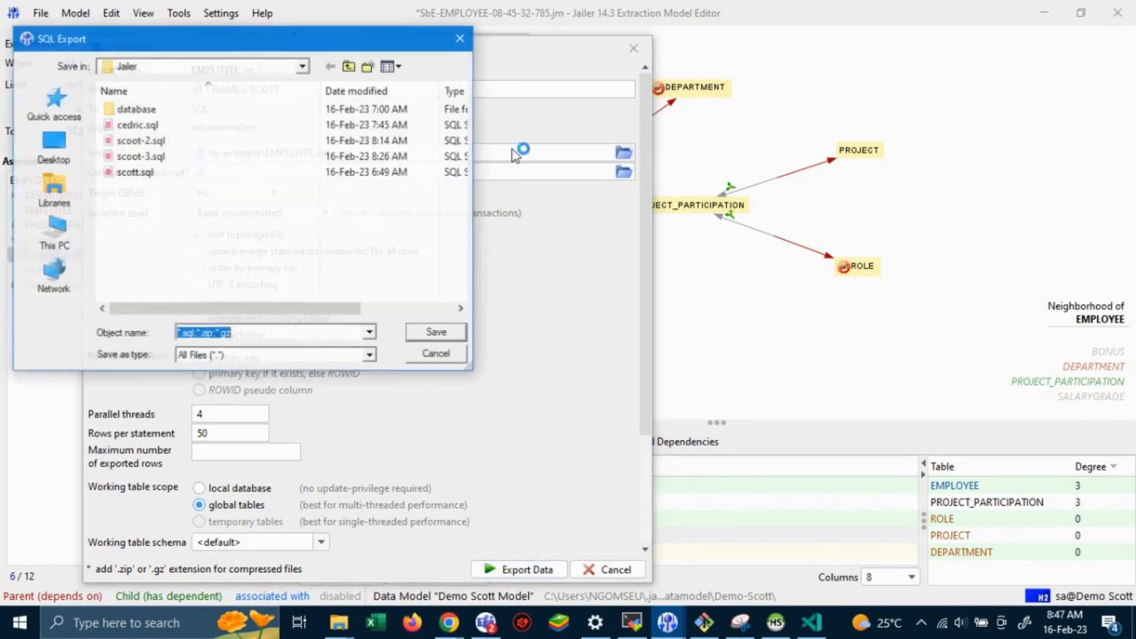
left_click(187, 158)
double_click(209, 334)
left_click(209, 334)
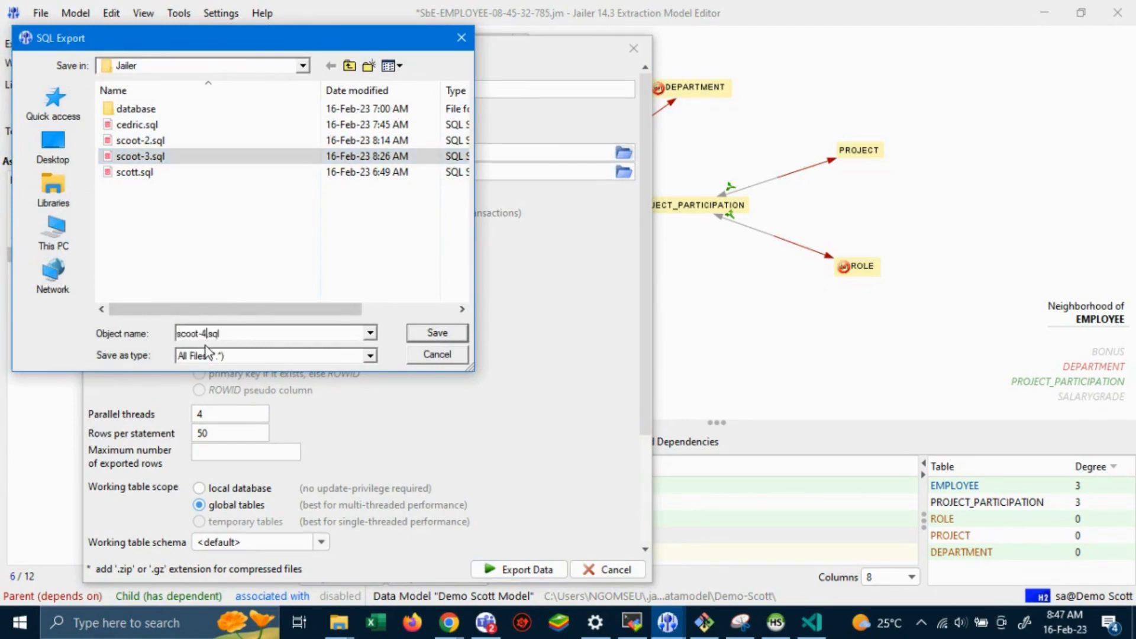
left_click(438, 333)
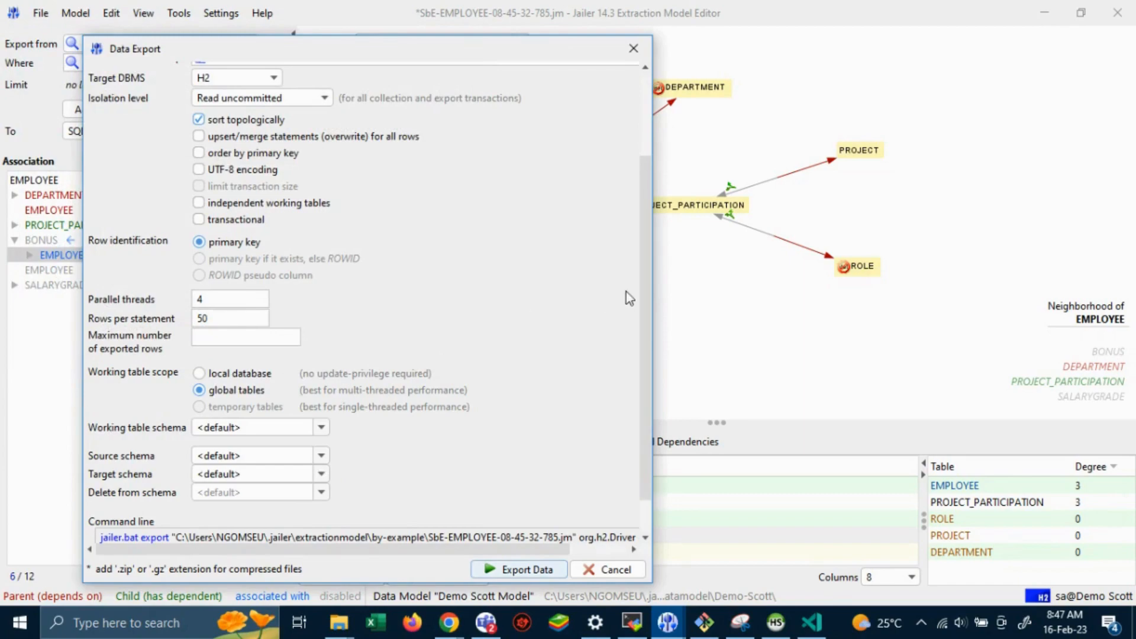
Run the data export with the default options and dismiss the completion message.
scroll(638, 343, "down", 2)
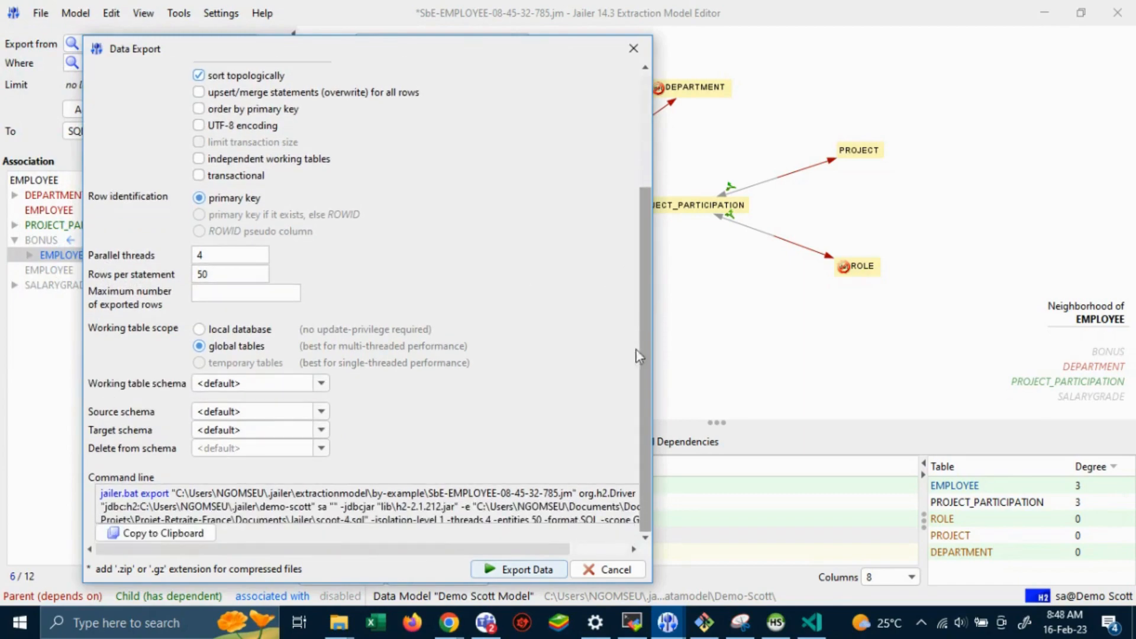
left_click(500, 569)
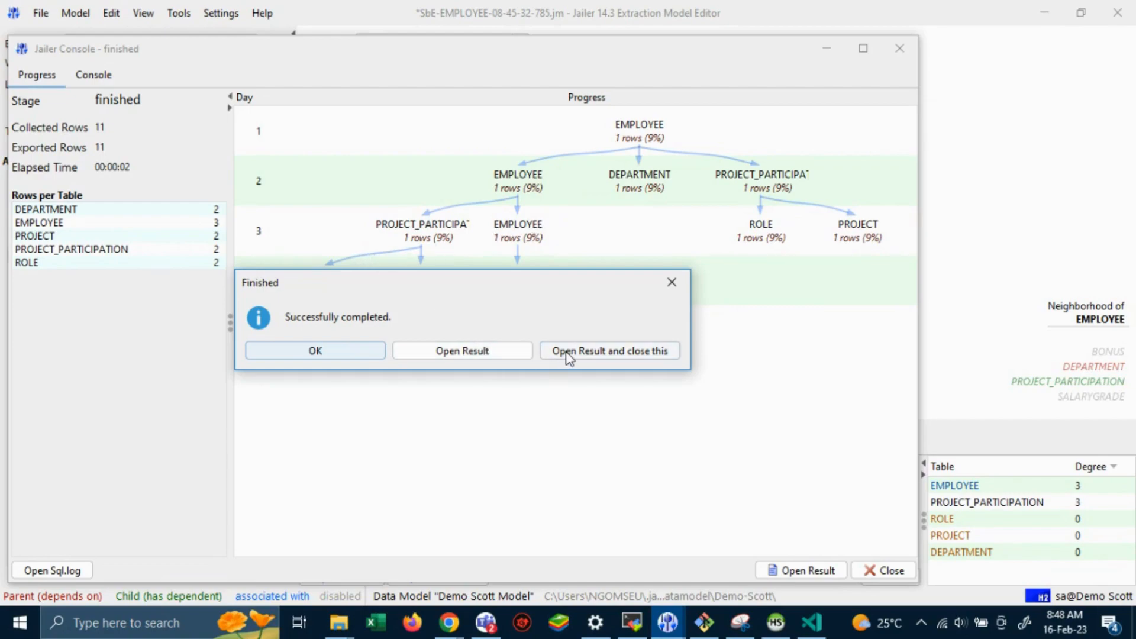
left_click(671, 286)
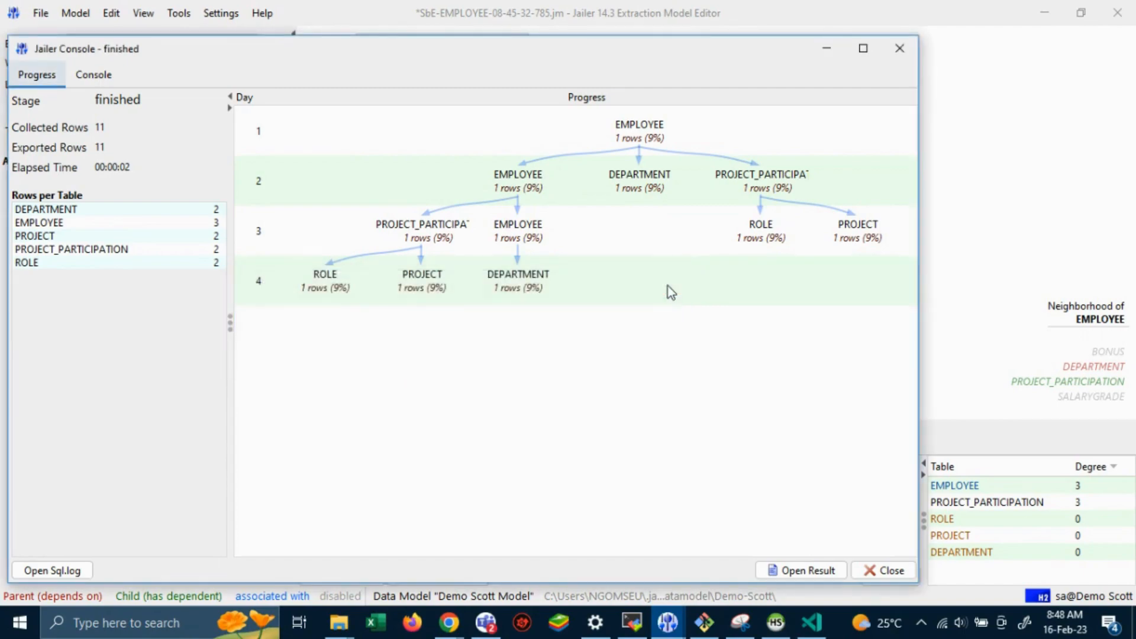
Examine the export's progress diagram, rows per table and console log in a maximized window.
left_click(864, 48)
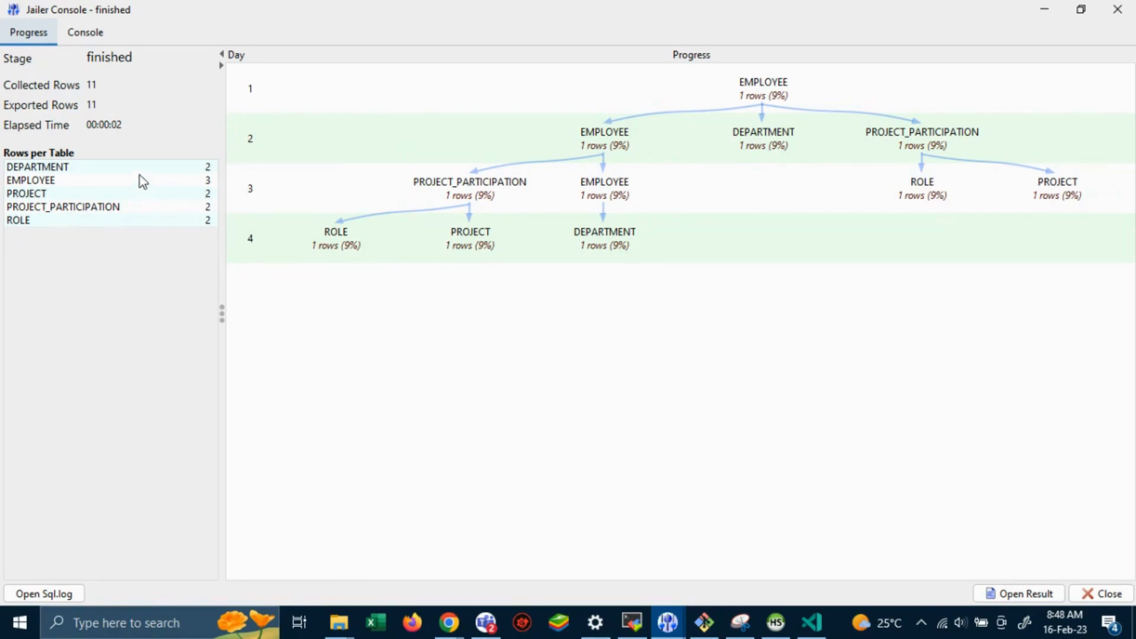
left_click(117, 220)
left_click(98, 167)
left_click(88, 36)
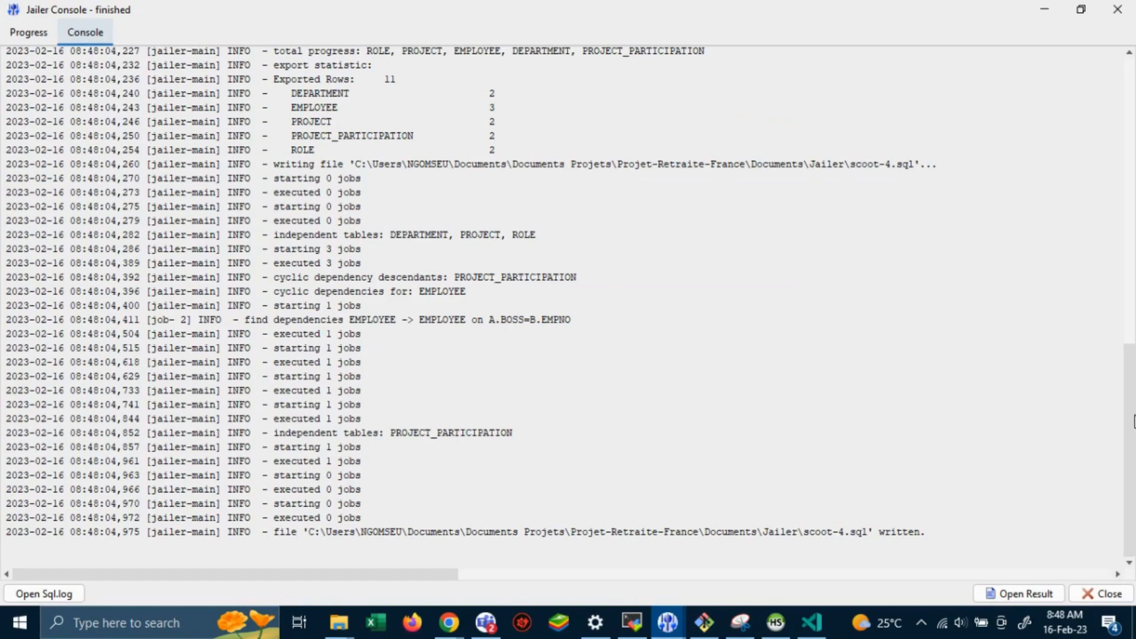
left_click_drag(1131, 424, 1108, 538)
left_click(31, 32)
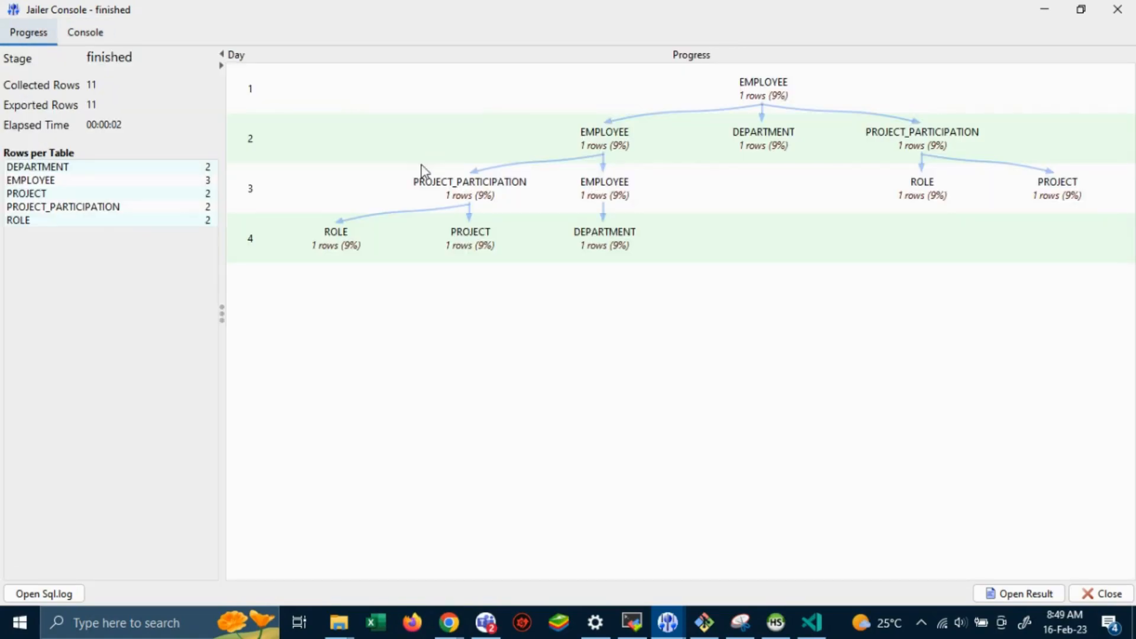
Open the export result and examine the header's extraction model path and exported rows per table.
left_click(1018, 598)
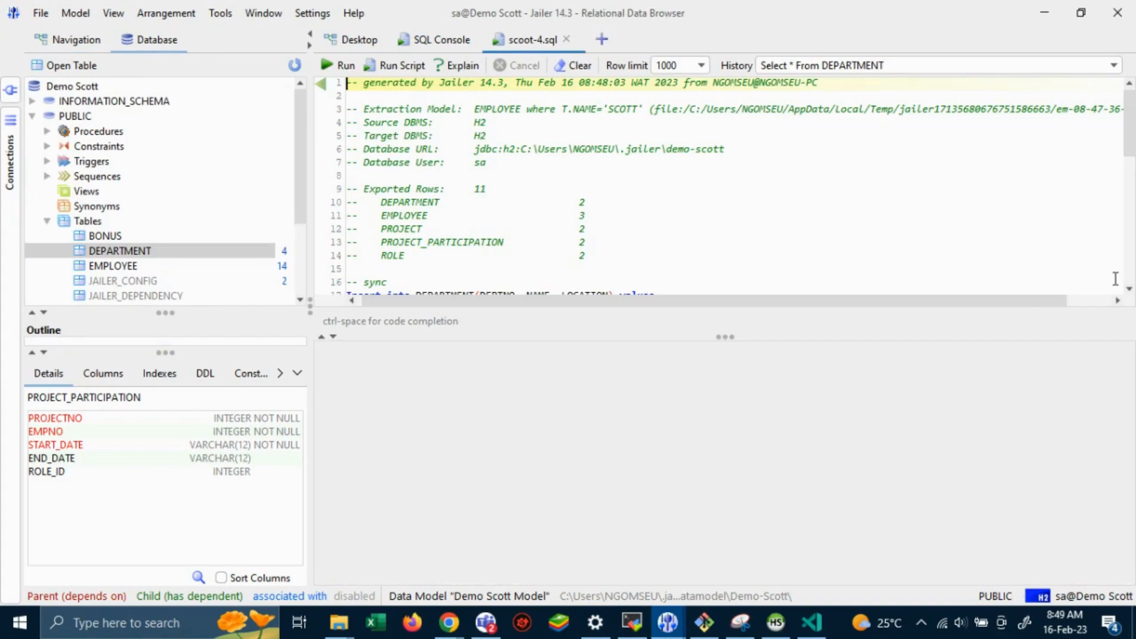
mouse_move(1130, 148)
left_mouse_down()
mouse_move(1131, 159)
mouse_move(1130, 145)
left_mouse_up()
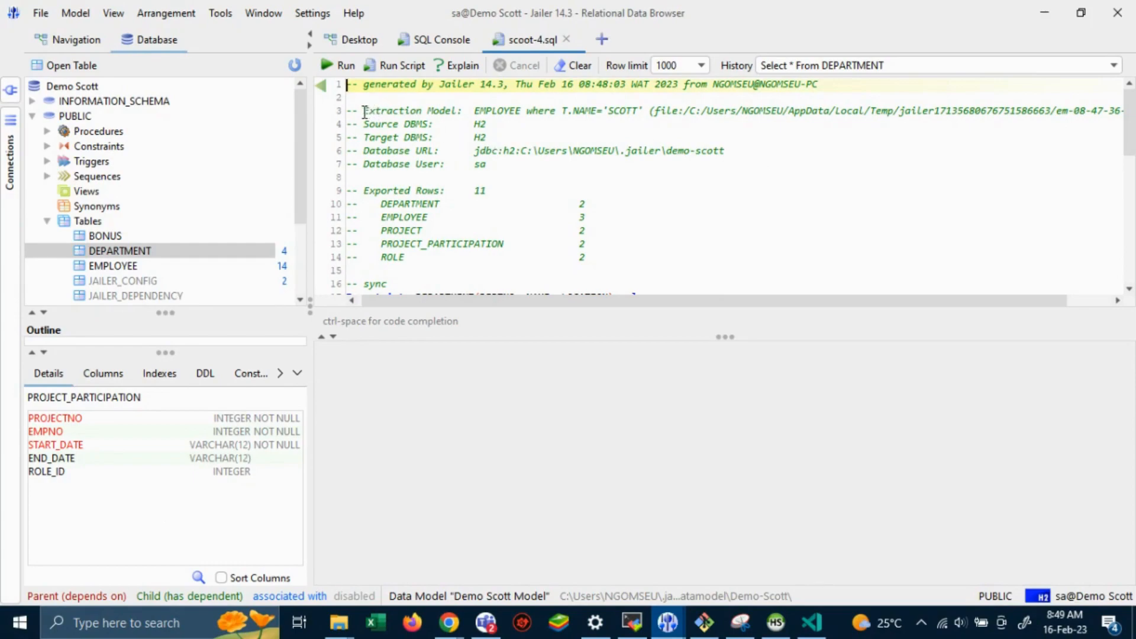
left_click_drag(364, 112, 675, 111)
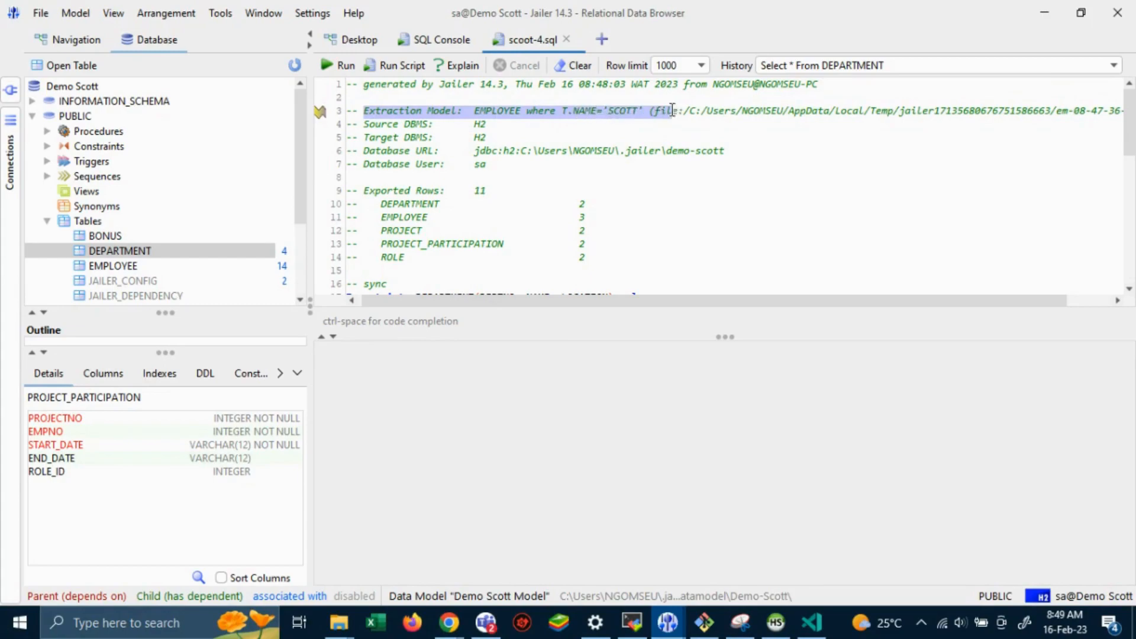
left_click(486, 112)
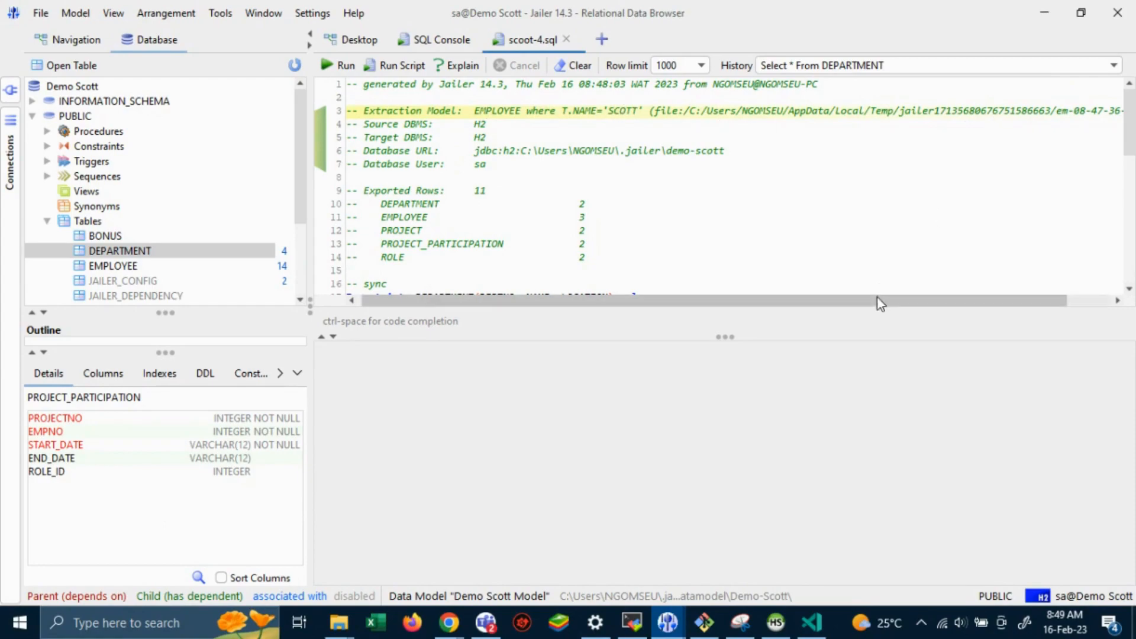
left_click_drag(878, 298, 1088, 272)
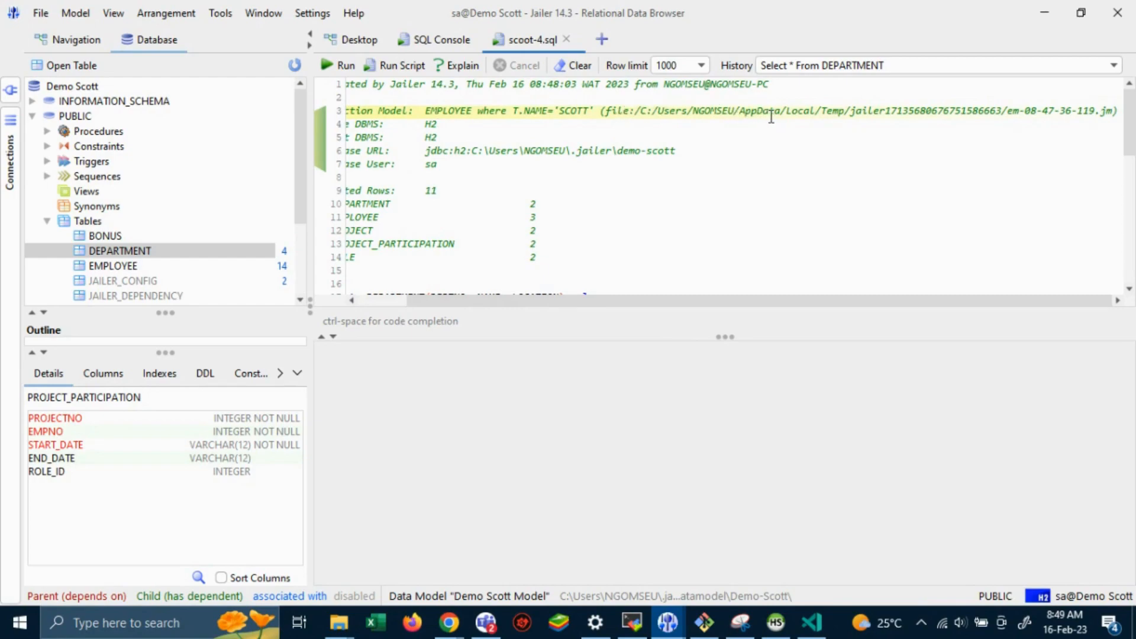
left_click_drag(537, 300, 374, 304)
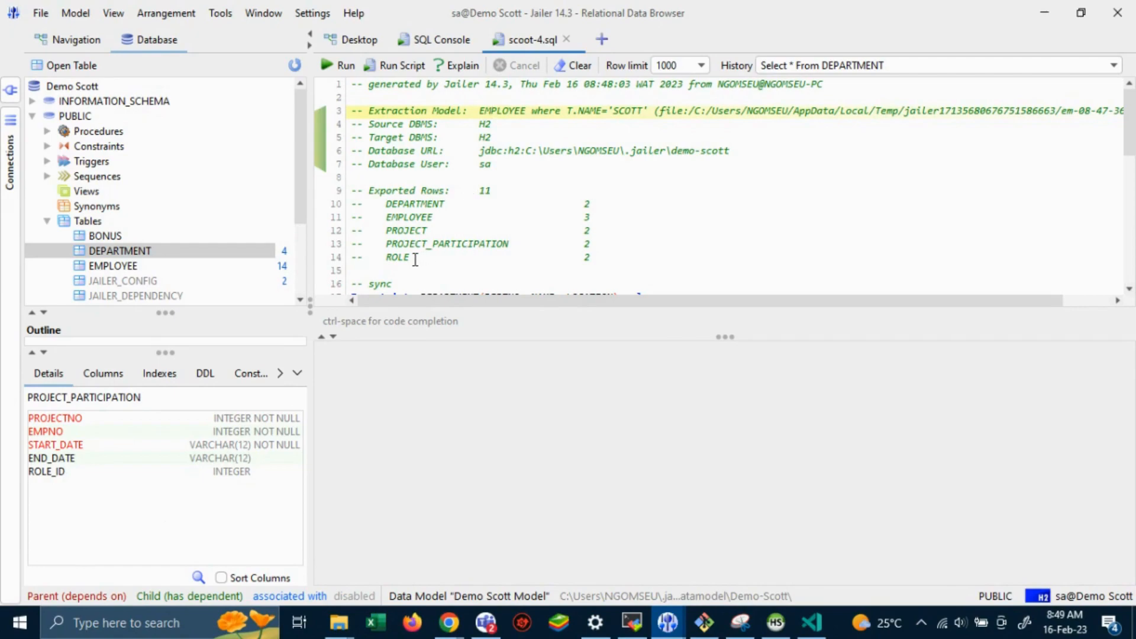
left_click_drag(416, 257, 351, 208)
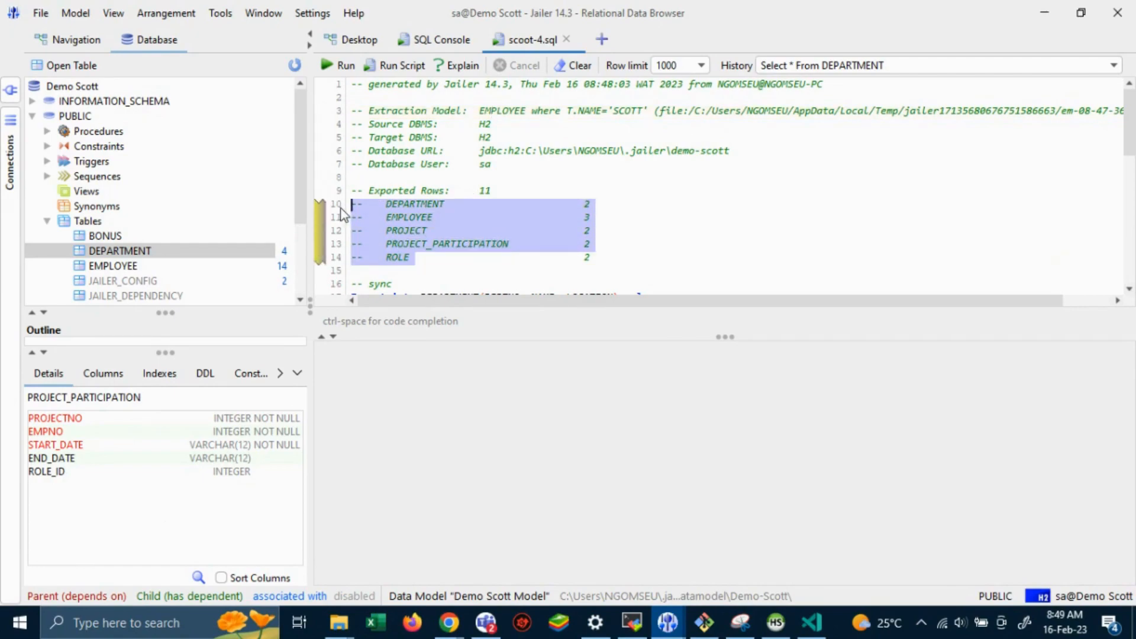
Examine the insert statements for the DEPARTMENT, PROJECT and ROLE tables in the exported script.
scroll(1120, 171, "down", 3)
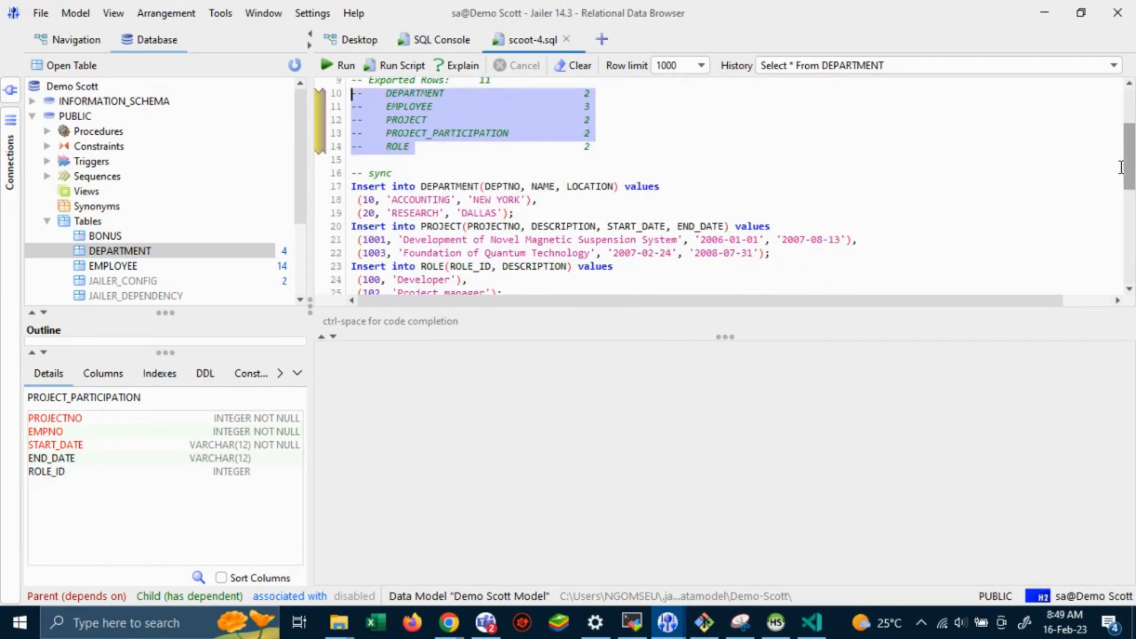
scroll(1120, 172, "down", 1)
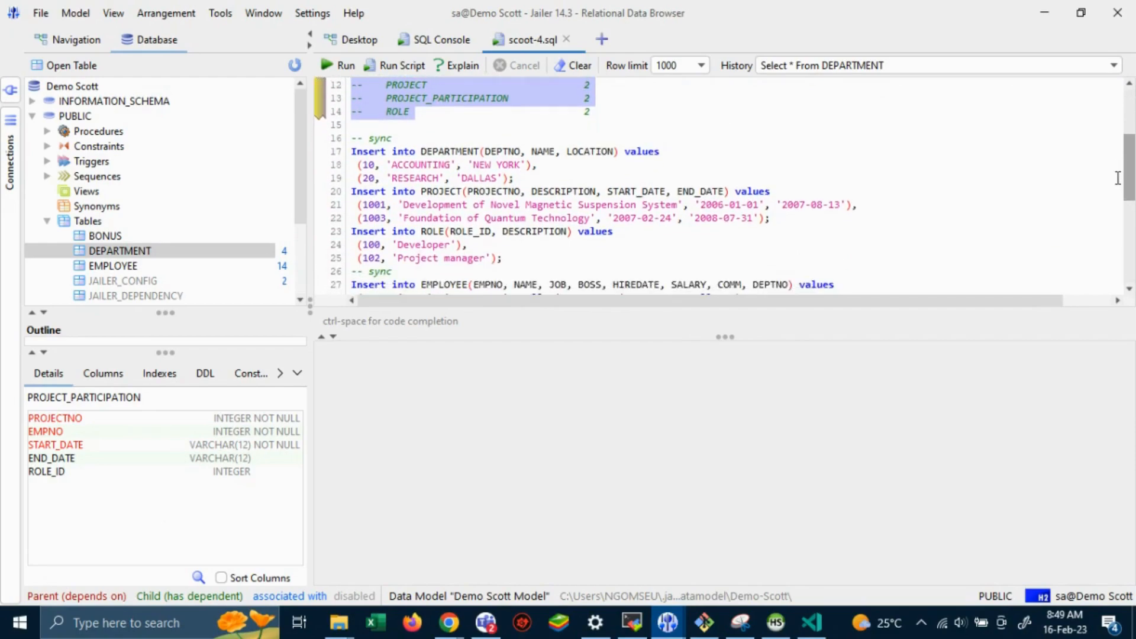
left_click(531, 178)
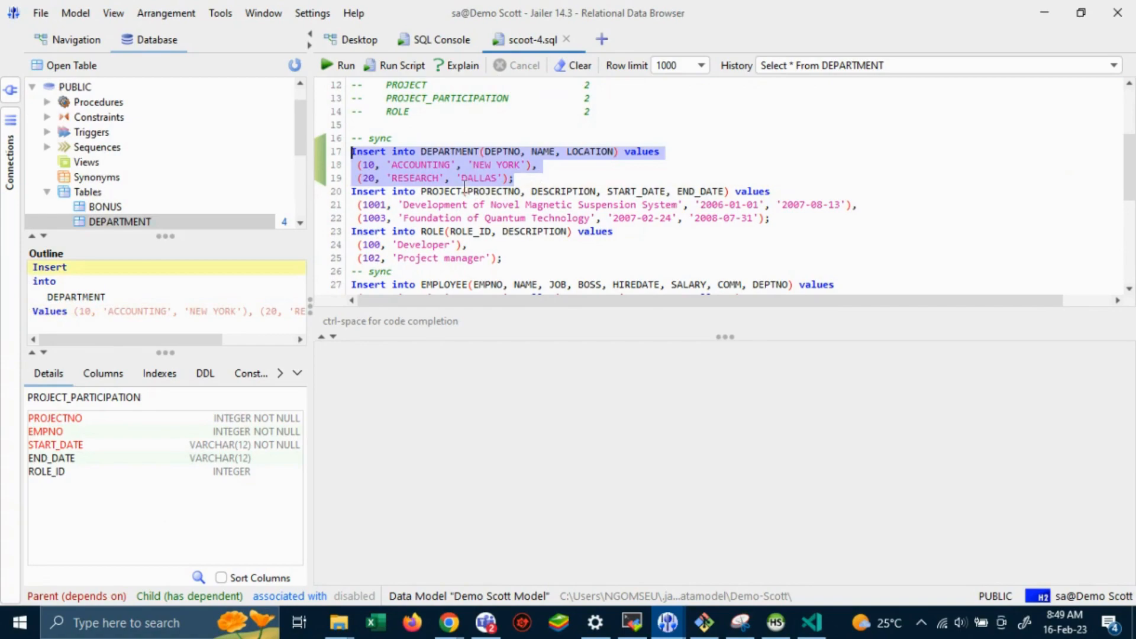
double_click(445, 190)
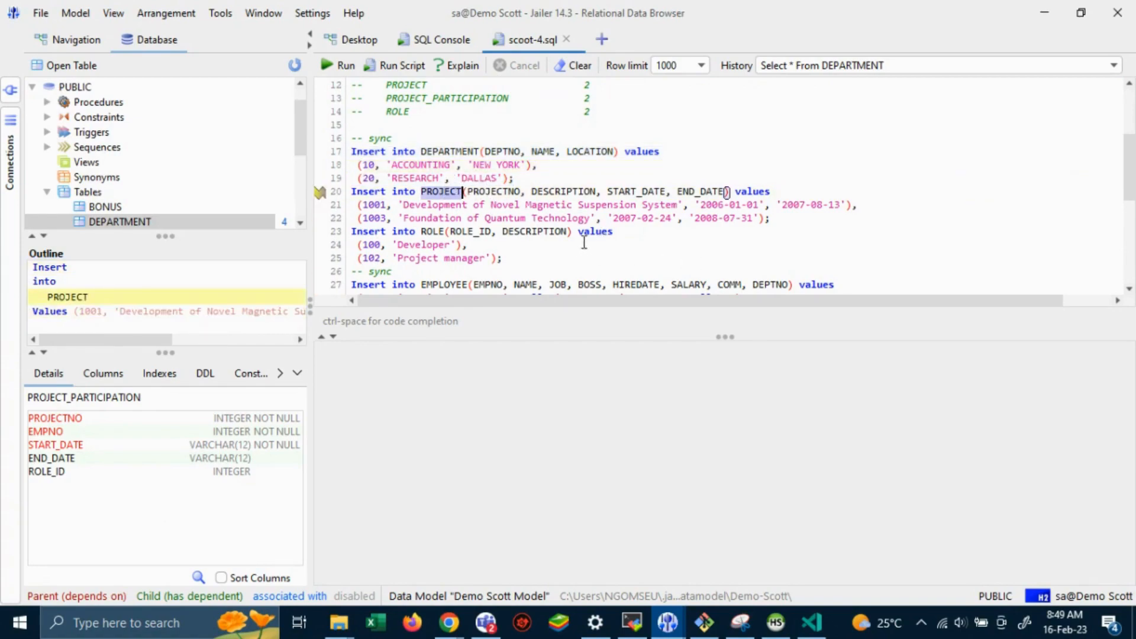
scroll(1123, 152, "down", 1)
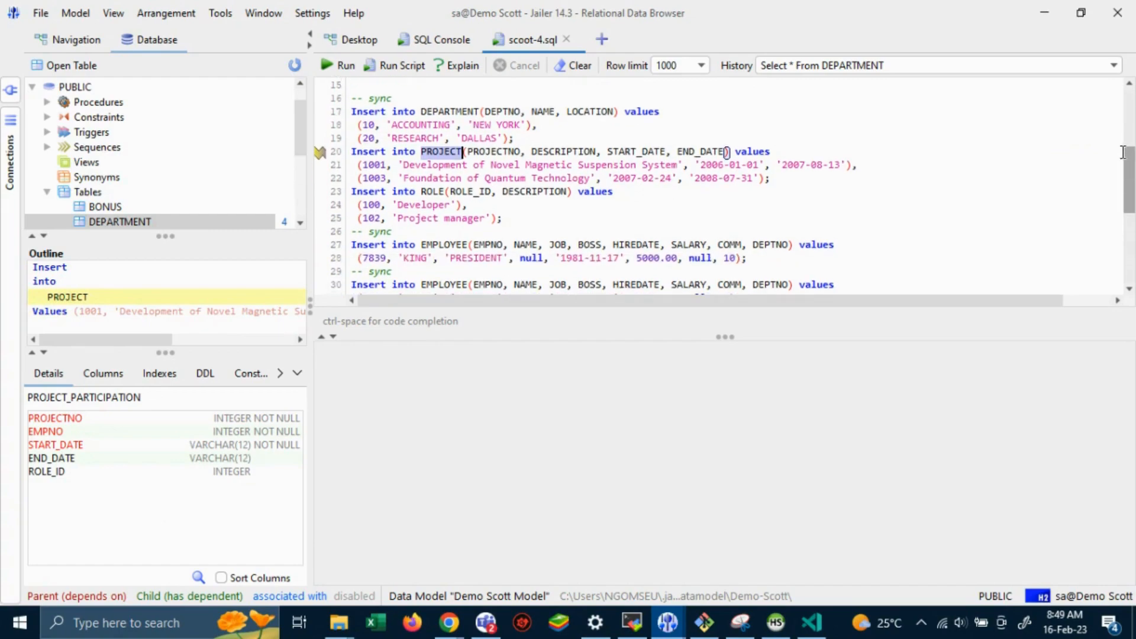
scroll(1123, 152, "down", 2)
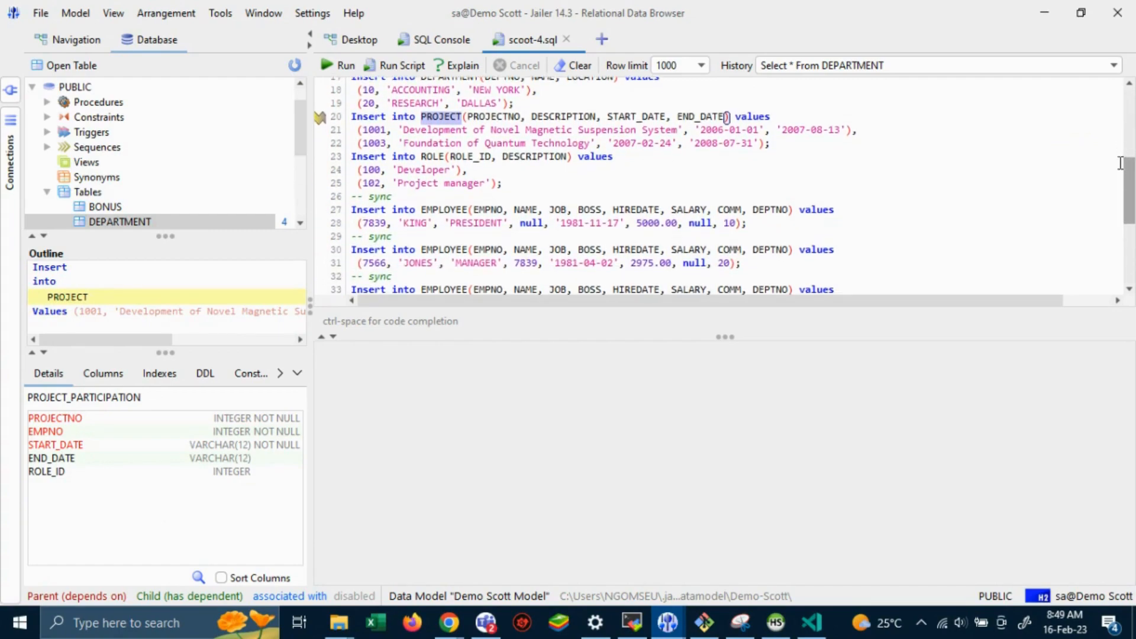
double_click(413, 171)
double_click(453, 184)
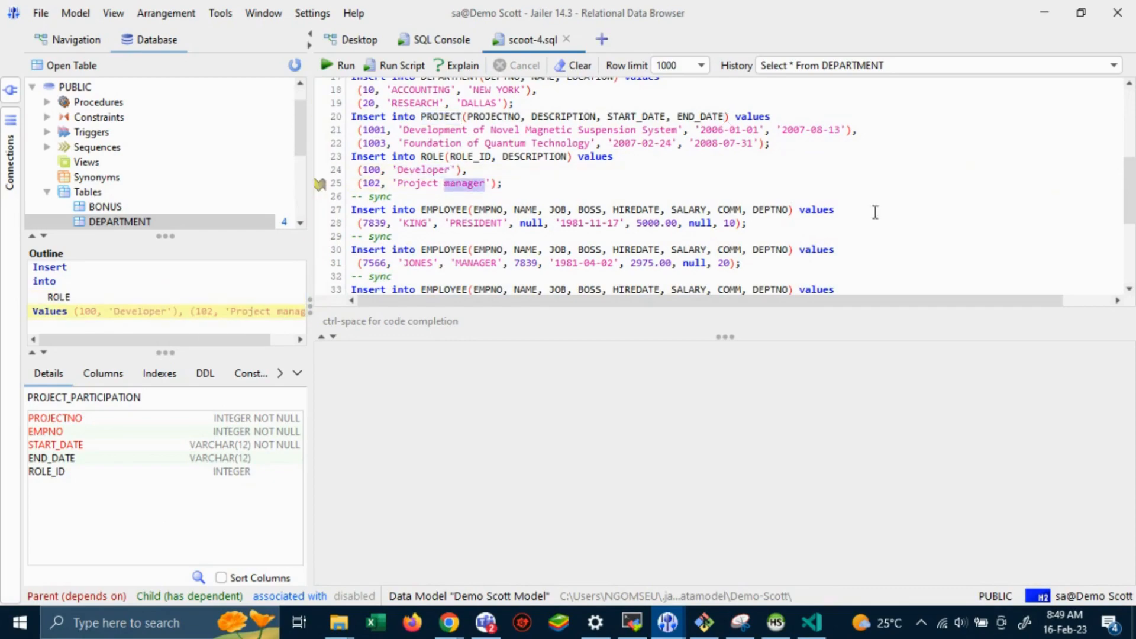
Examine the EMPLOYEE insert statements for the exported employee and the related superiors.
scroll(1124, 201, "down", 2)
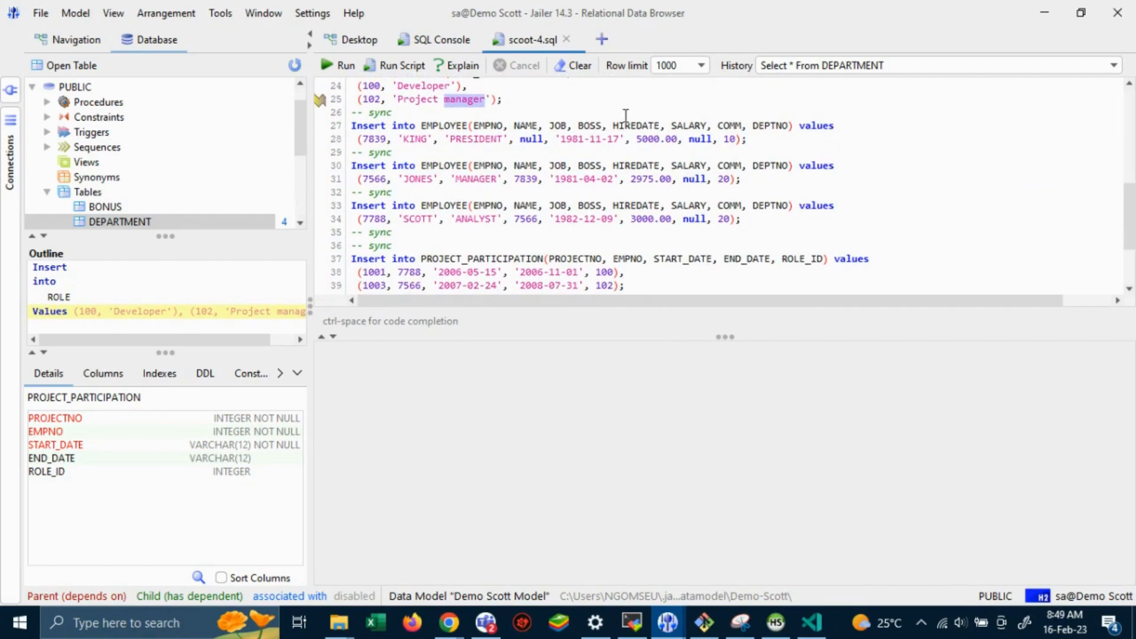
left_click_drag(403, 219, 417, 219)
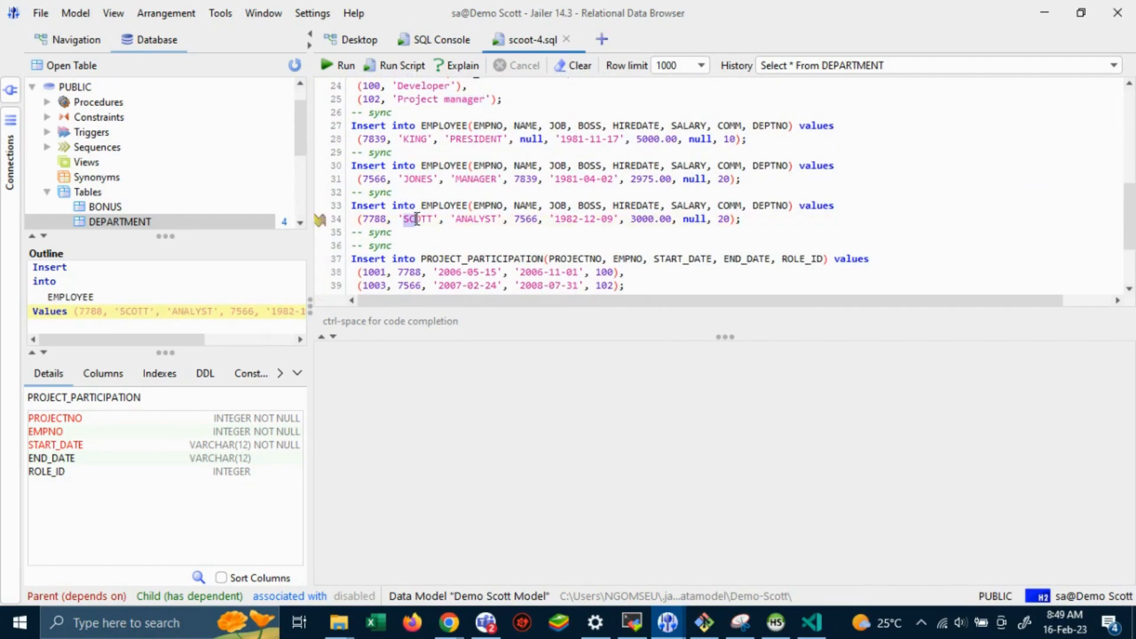
double_click(416, 179)
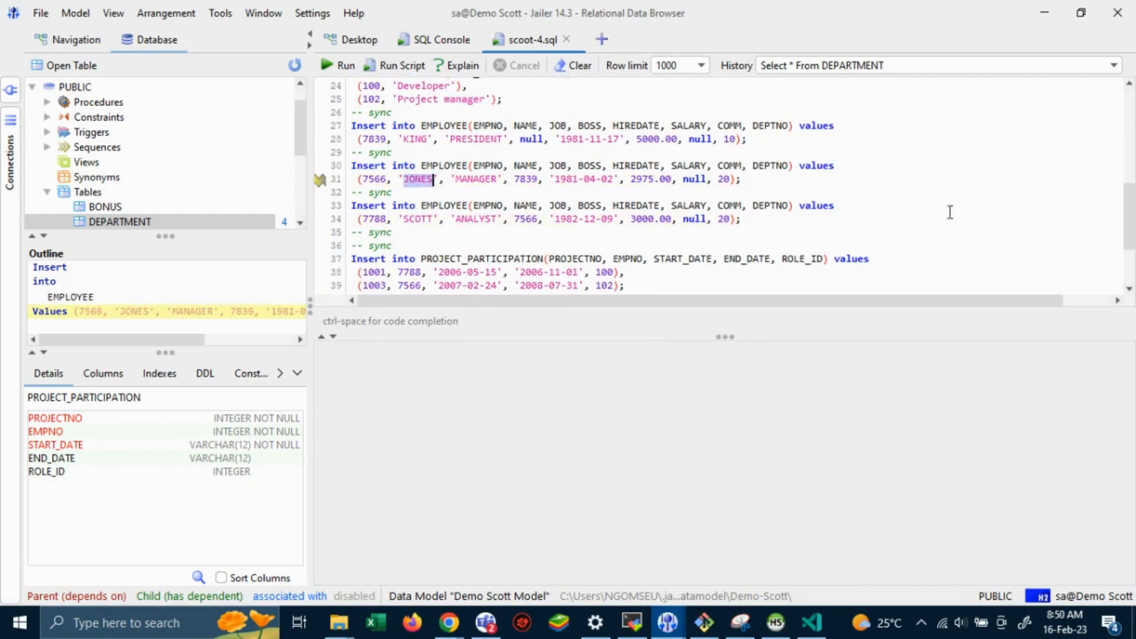
scroll(1133, 216, "down", 1)
scroll(1134, 216, "up", 3)
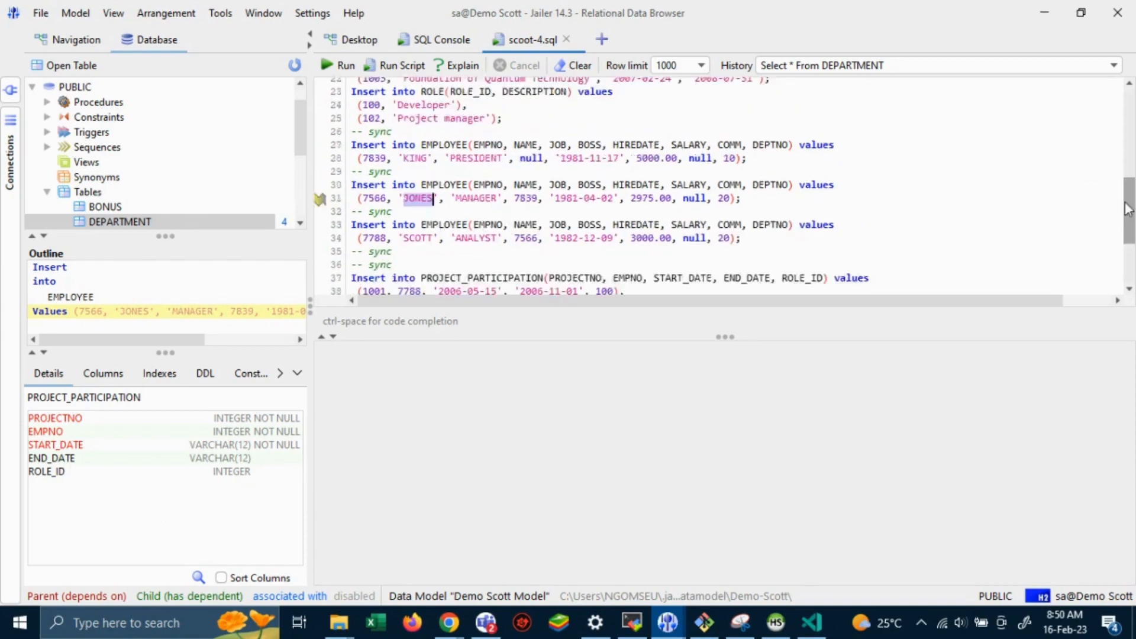
double_click(408, 214)
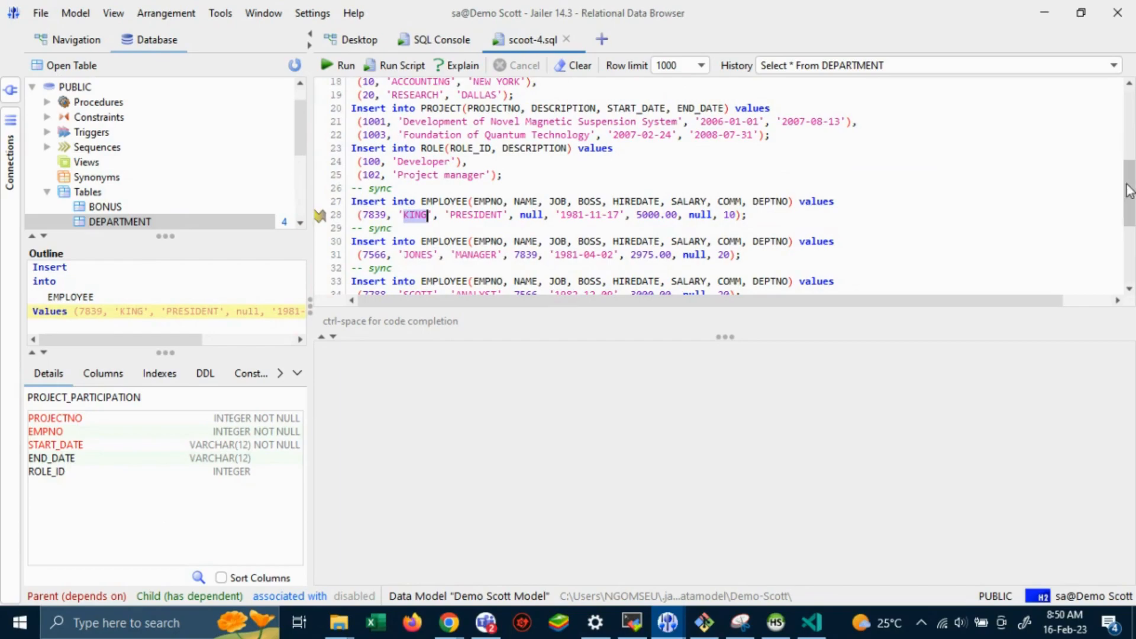
Review the PROJECT_PARTICIPATION insert statement and the closing timing comments of the script.
scroll(1119, 213, "down", 3)
scroll(1121, 224, "down", 1)
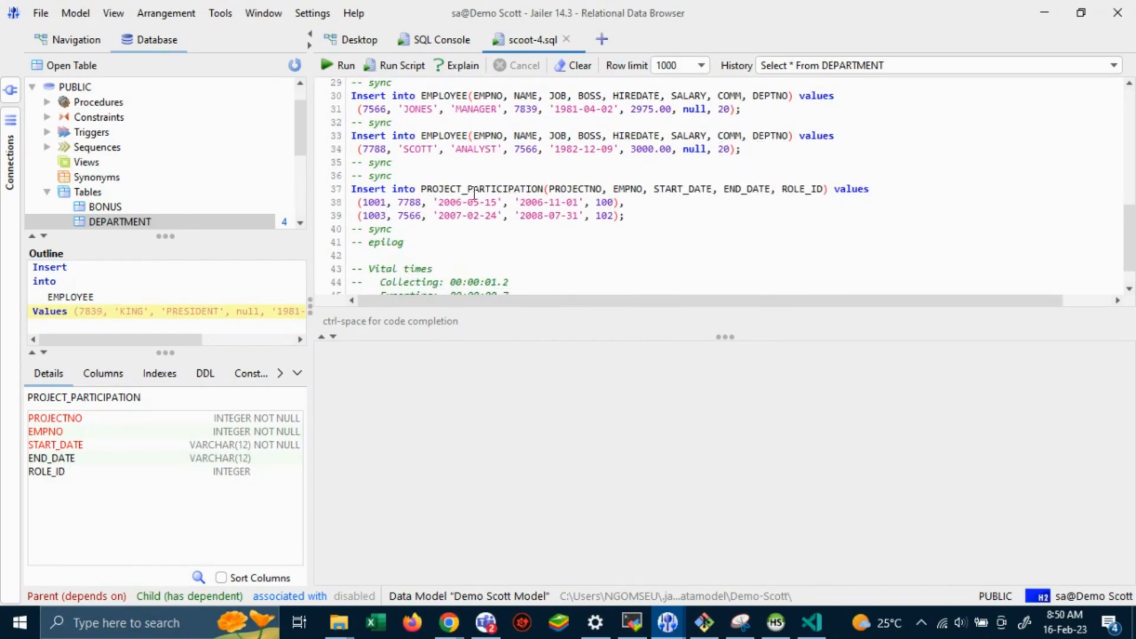
left_click(636, 218)
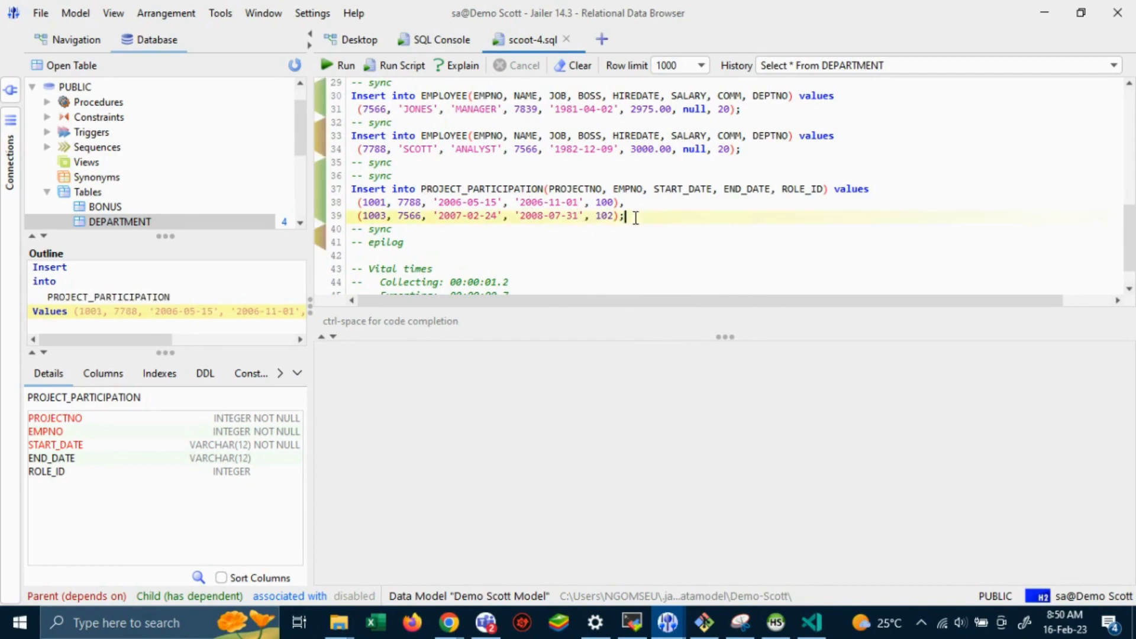
left_click_drag(633, 216, 311, 186)
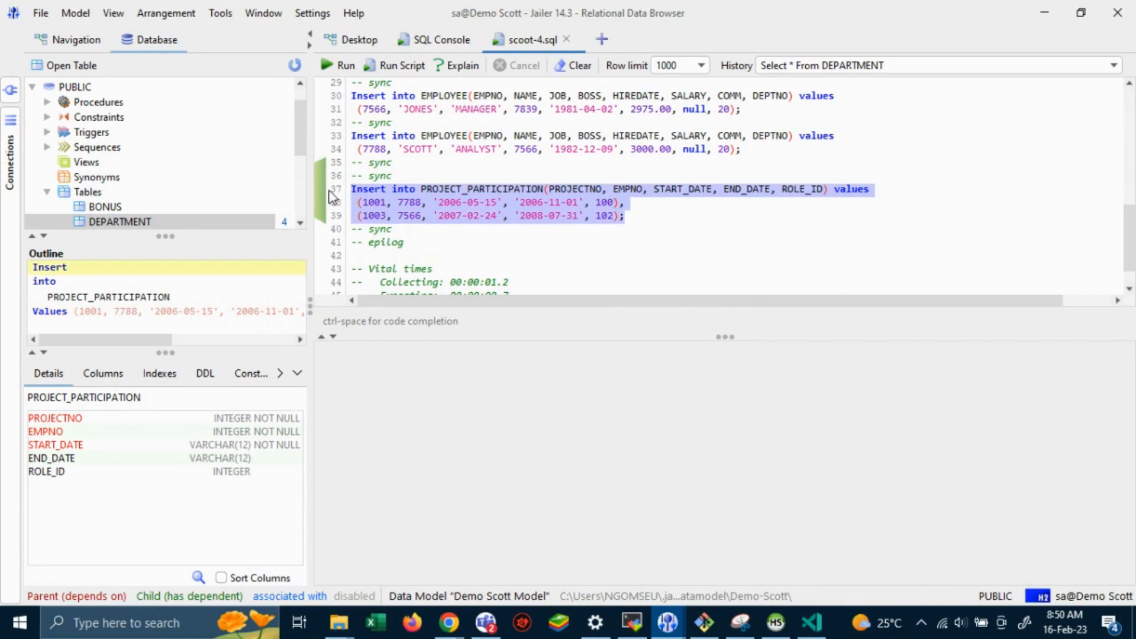
scroll(1130, 245, "down", 1)
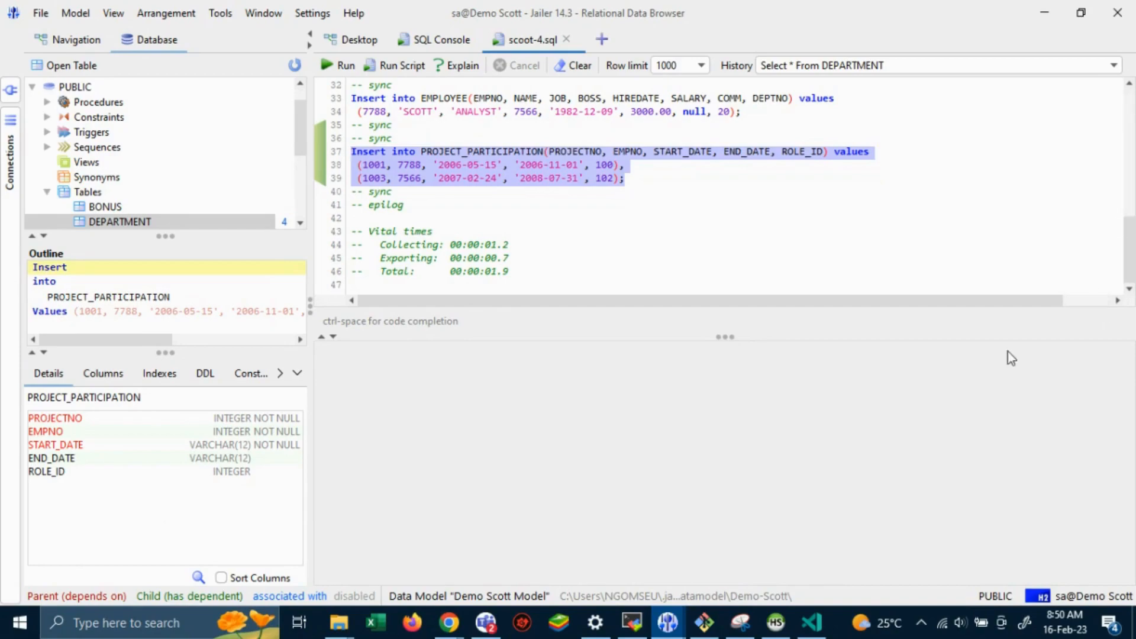
Switch to File Explorer, go to the Jailer project folder and open scoot-4.sql in Visual Studio Code.
mouse_move(349, 620)
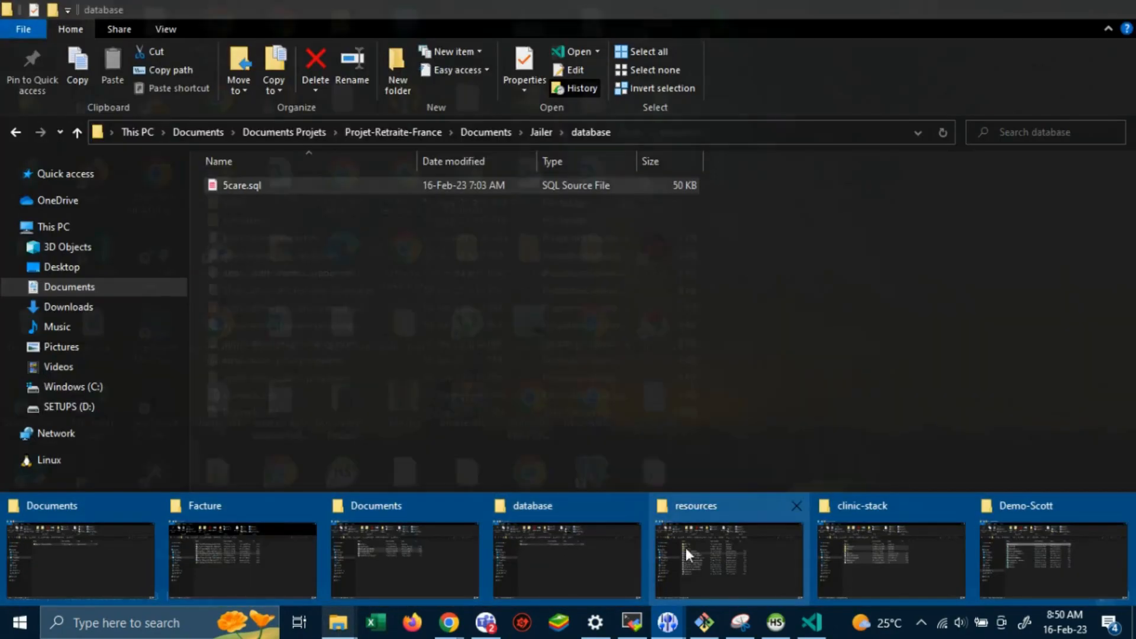
mouse_move(737, 537)
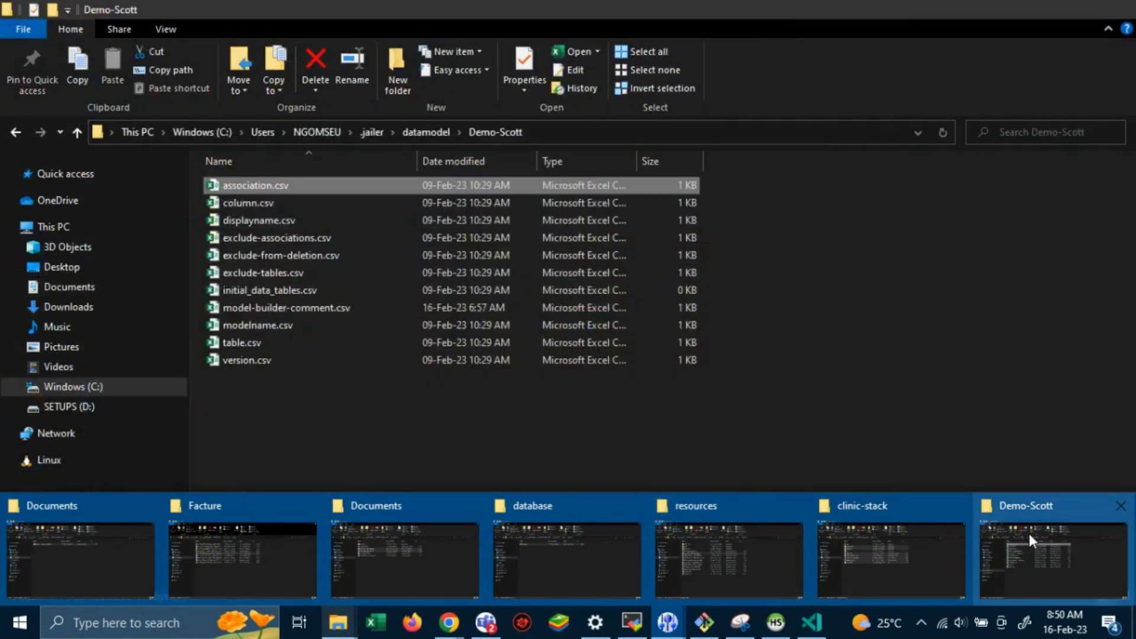
left_click(1028, 532)
mouse_move(338, 621)
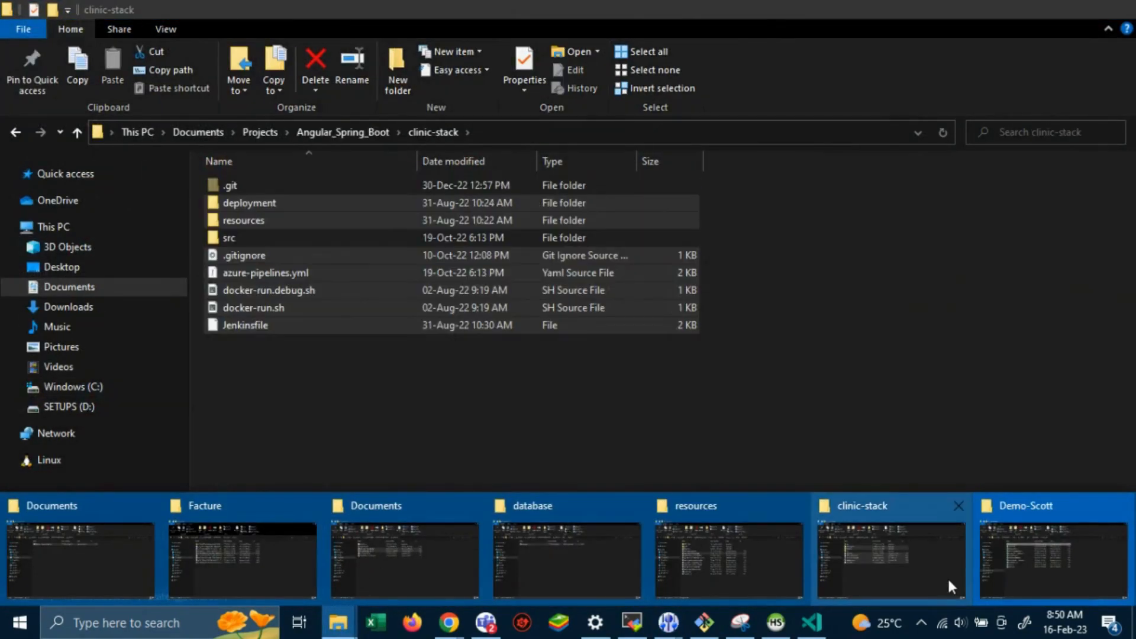
mouse_move(500, 538)
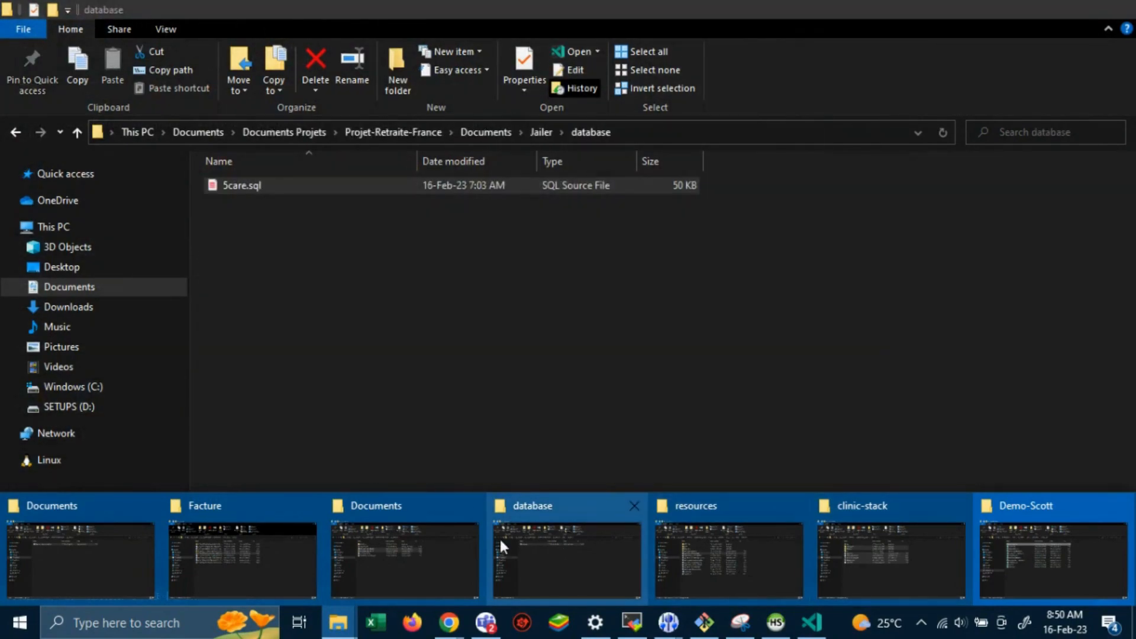
left_click(499, 538)
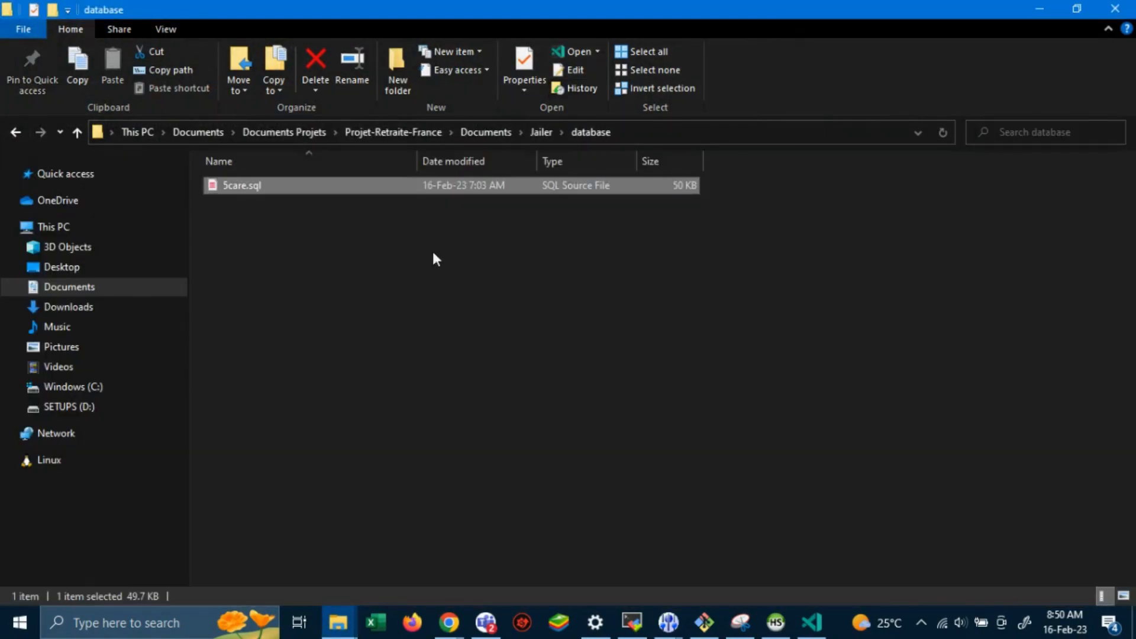
left_click(541, 132)
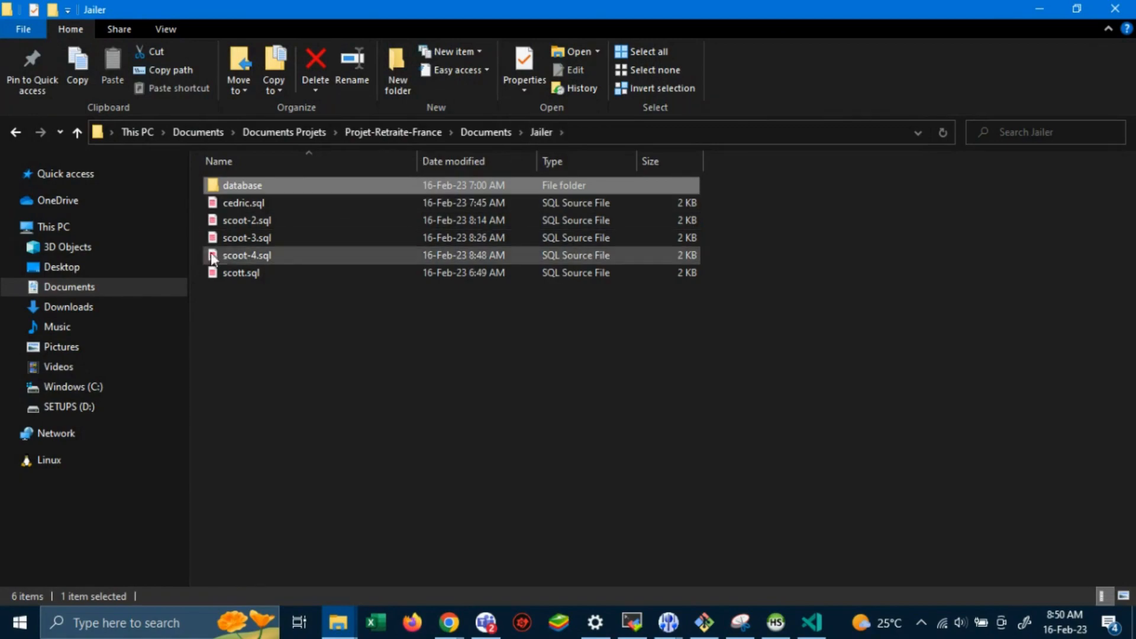
left_click(250, 256)
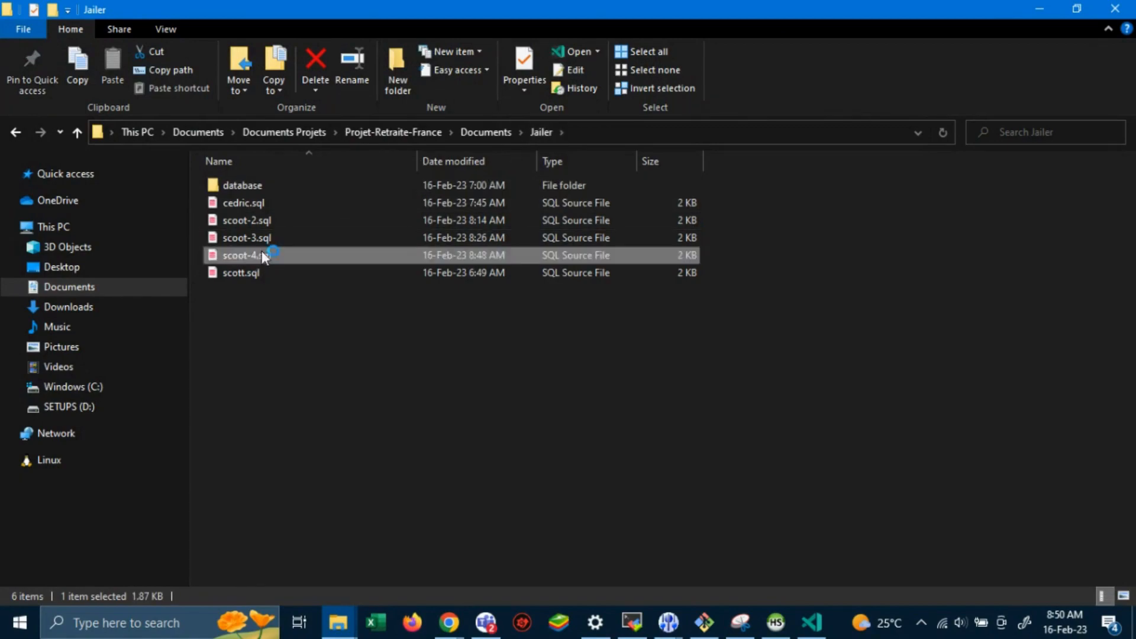
double_click(250, 255)
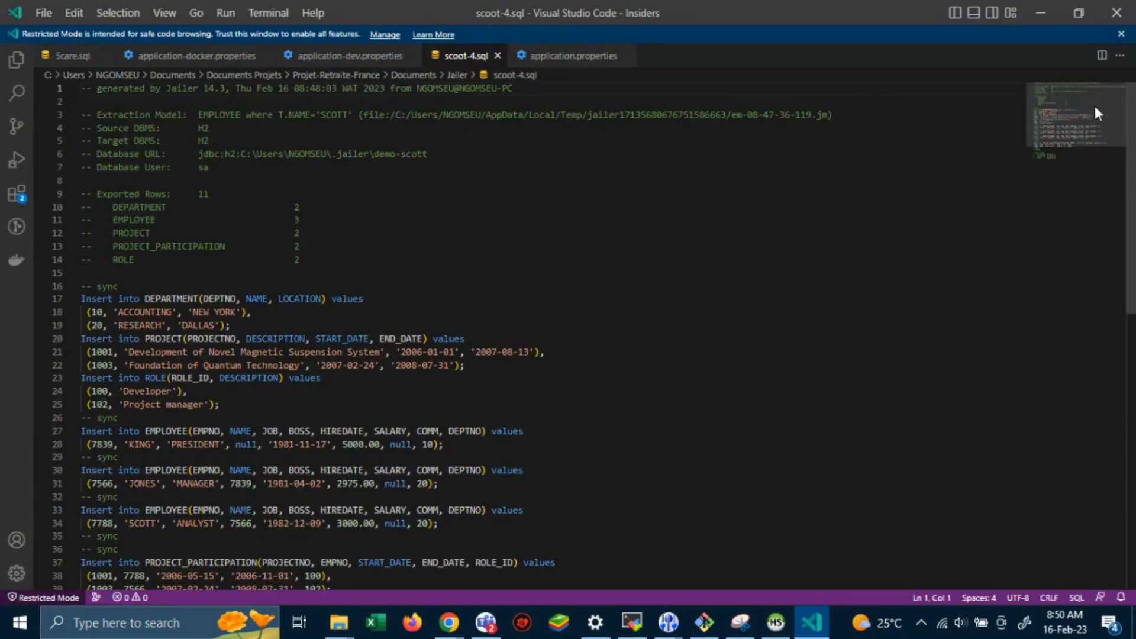
mouse_move(1090, 108)
left_mouse_down()
mouse_move(1082, 145)
mouse_move(1094, 93)
left_mouse_up()
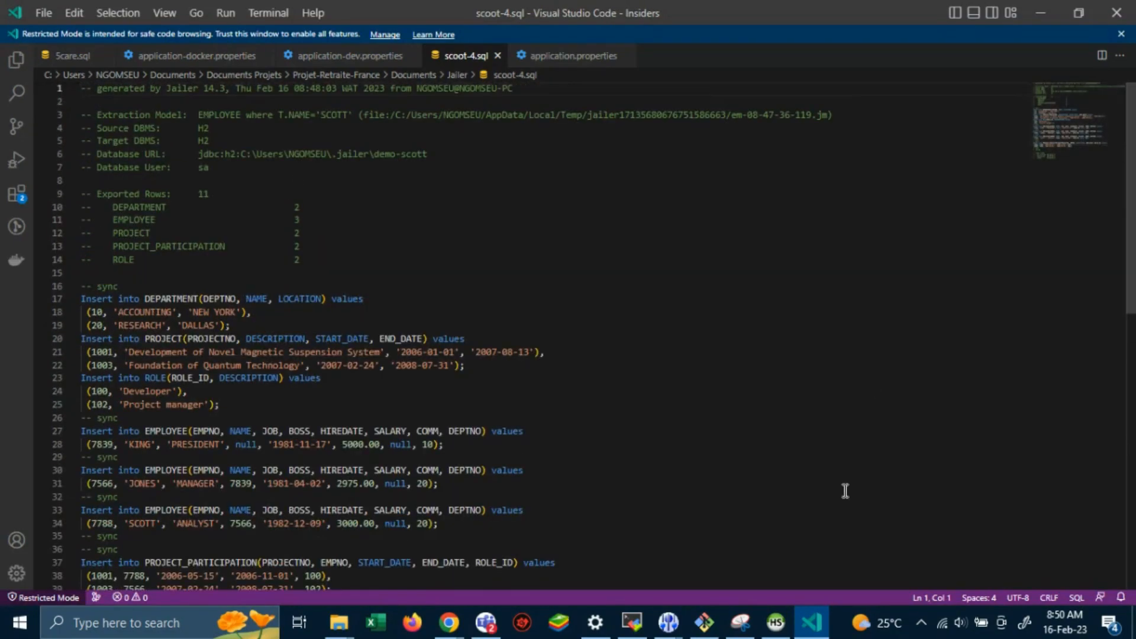
Switch to HeidiSQL to view the insert query for the users table, and return to scoot-4.sql in Visual Studio Code.
left_click(766, 638)
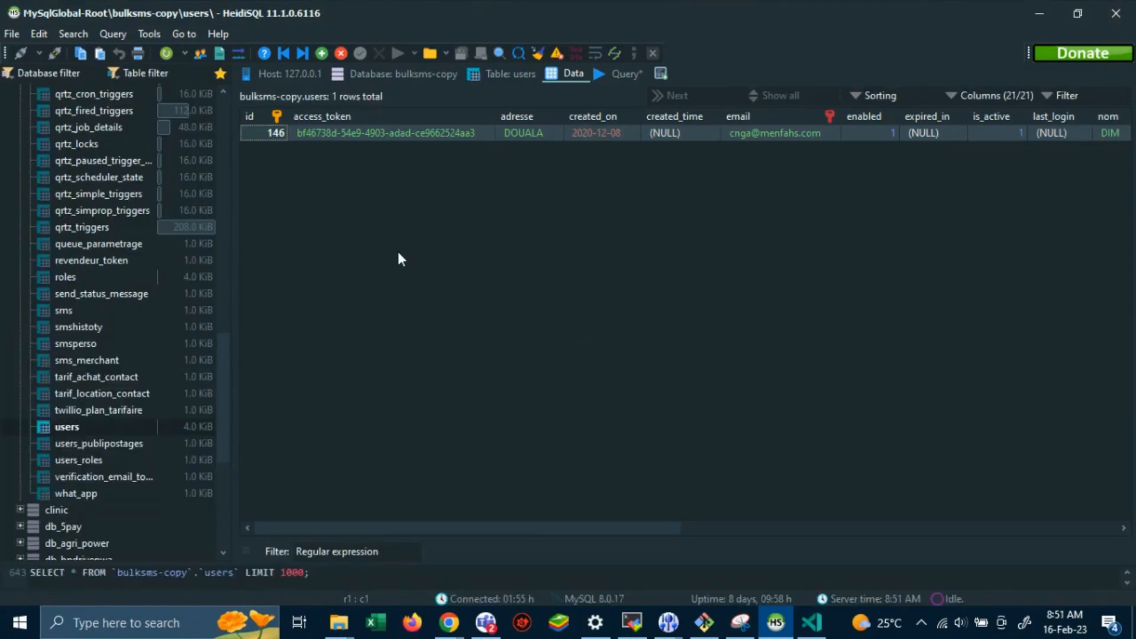
left_click(616, 75)
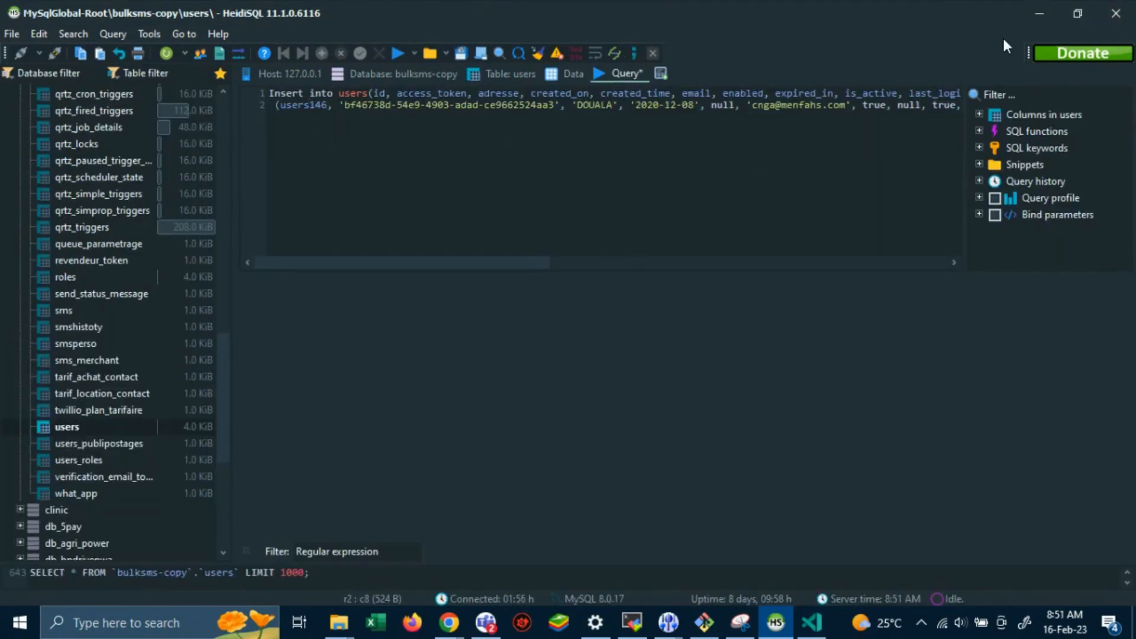
left_click(1039, 14)
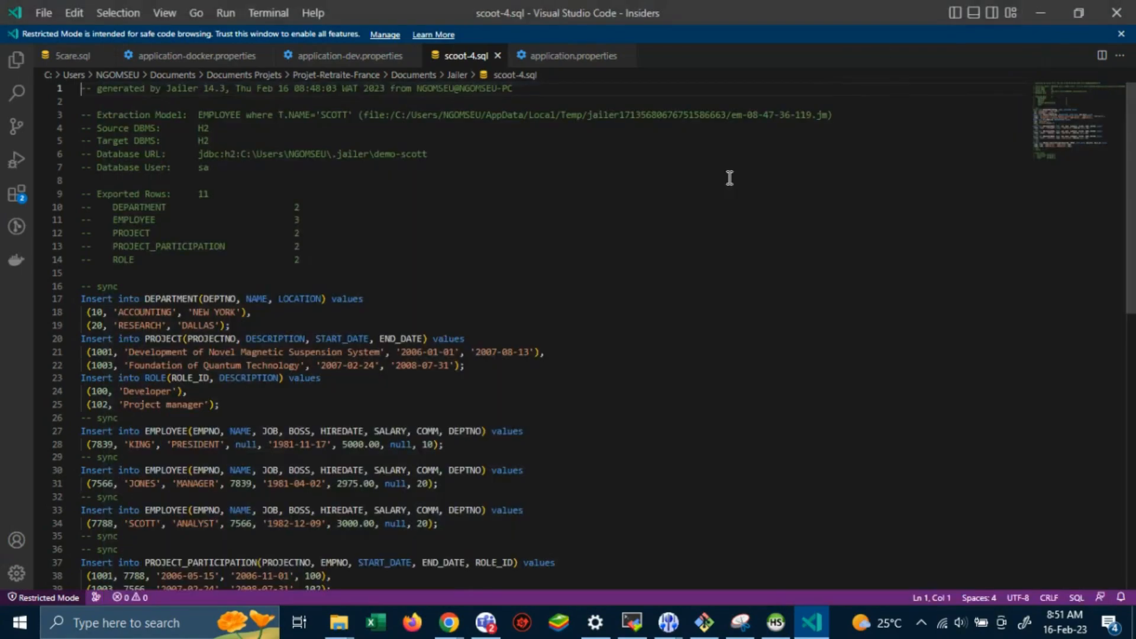
Leave Visual Studio Code for the Jailer Quick Tour page in Chrome, and return to Jailer's Extraction Model Editor with the EMPLOYEE model.
left_click(1040, 4)
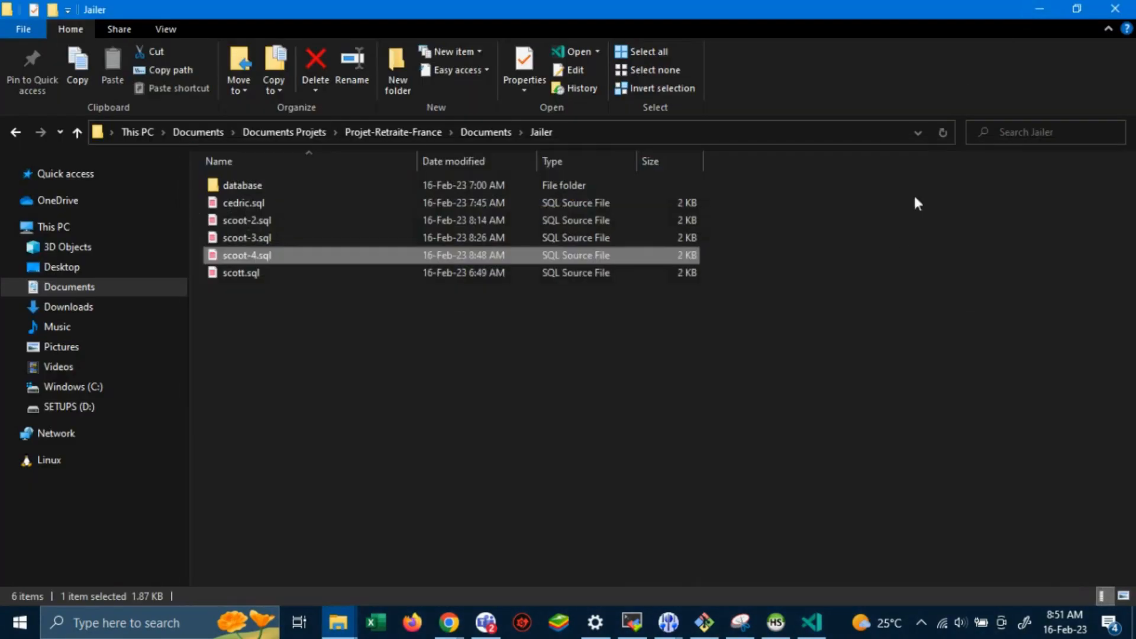
mouse_move(449, 621)
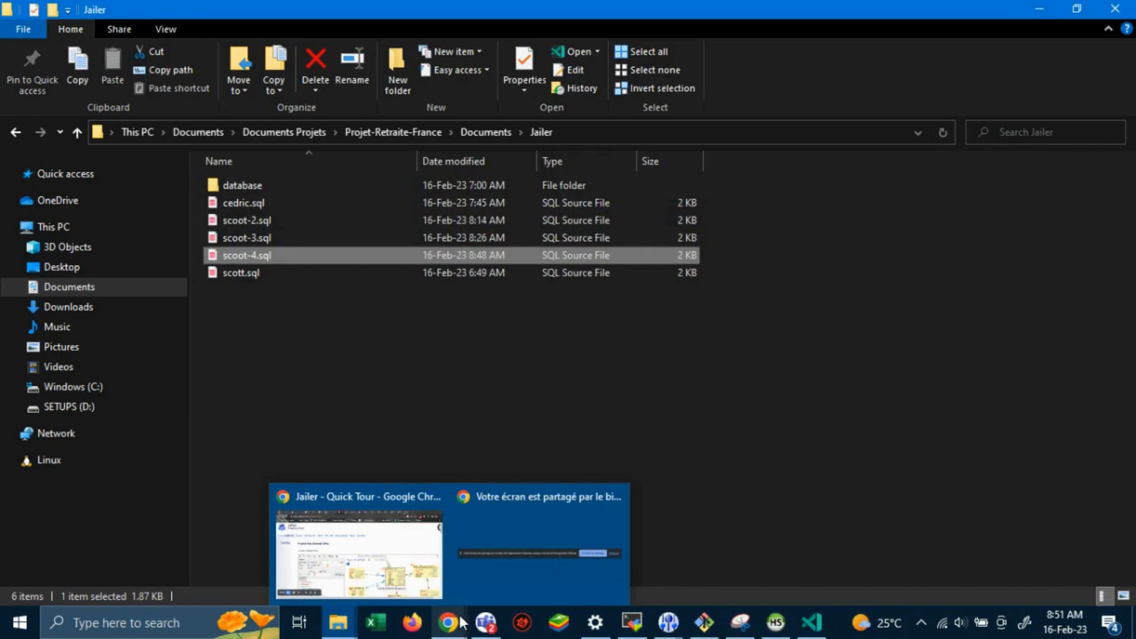
mouse_move(347, 578)
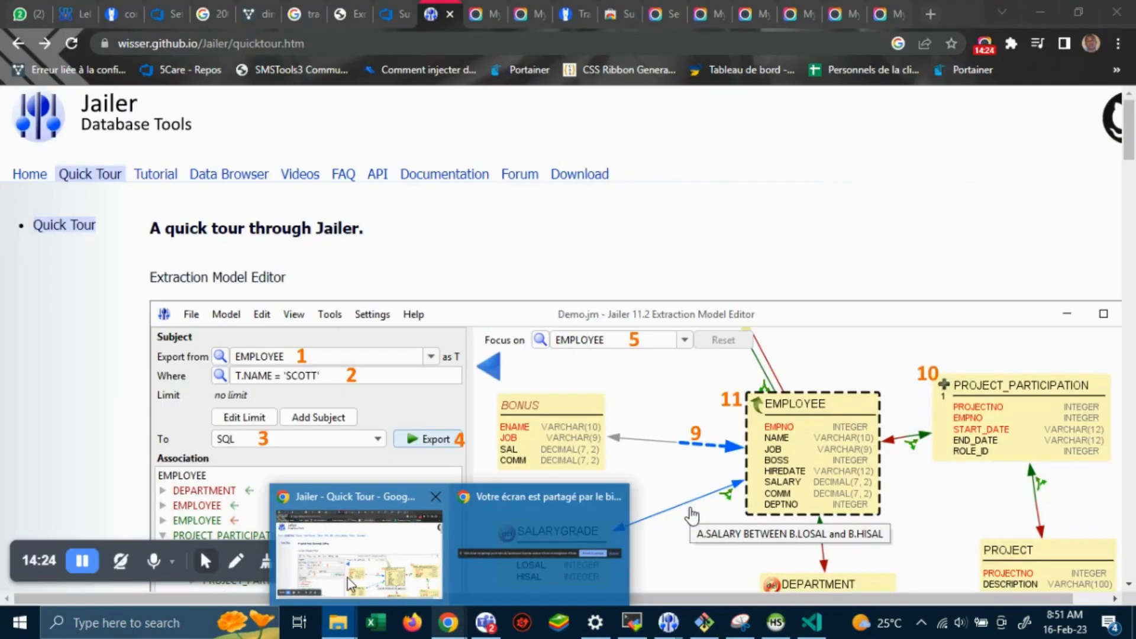
left_click(363, 552)
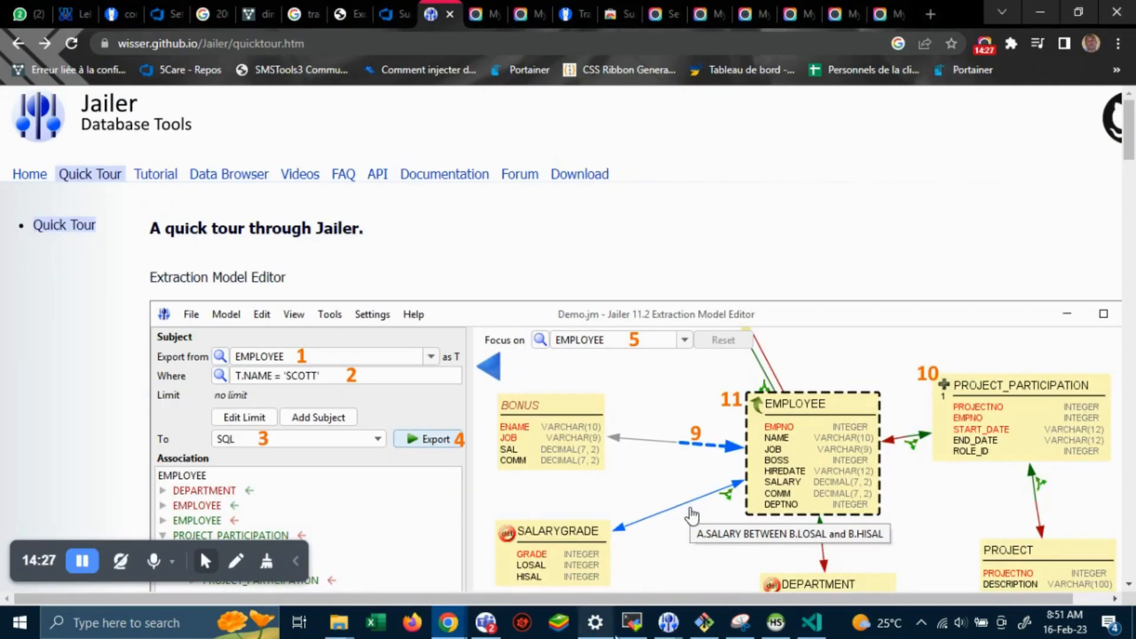
mouse_move(668, 621)
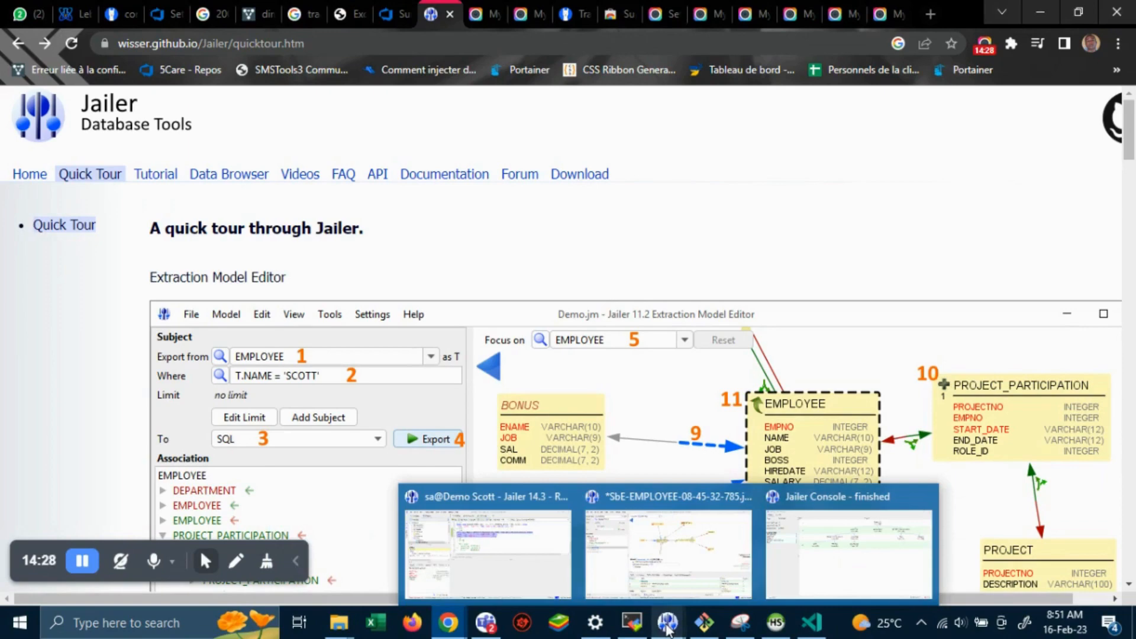
left_click(663, 573)
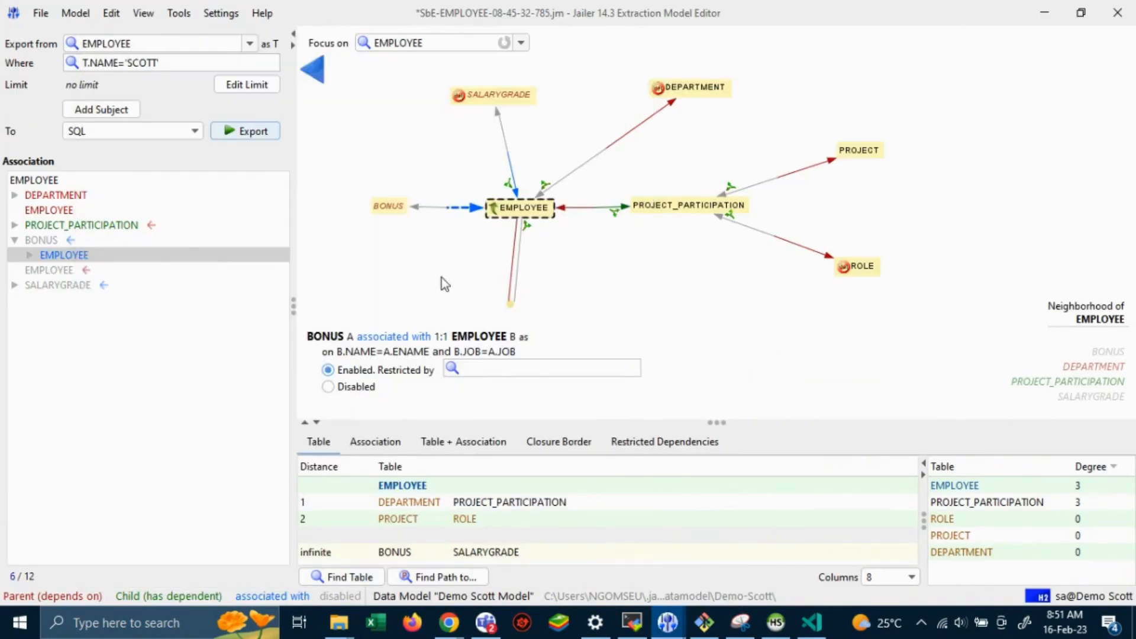